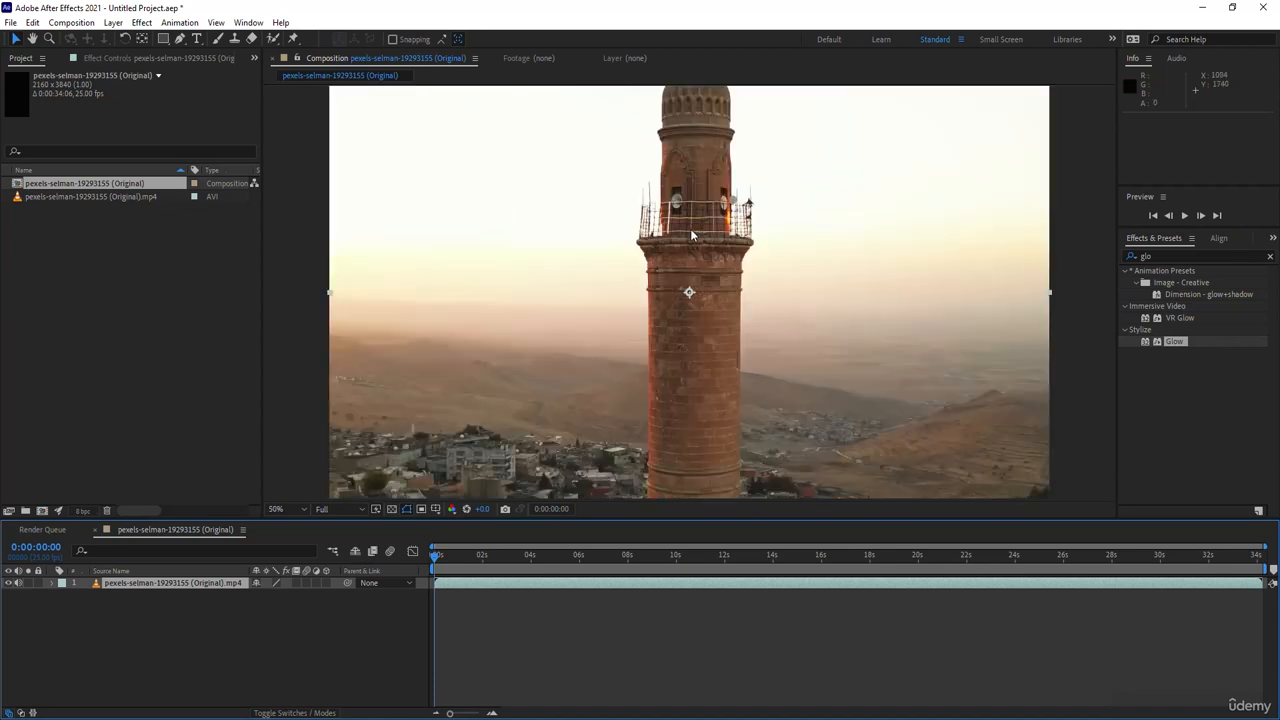
drag(690, 228, 681, 347)
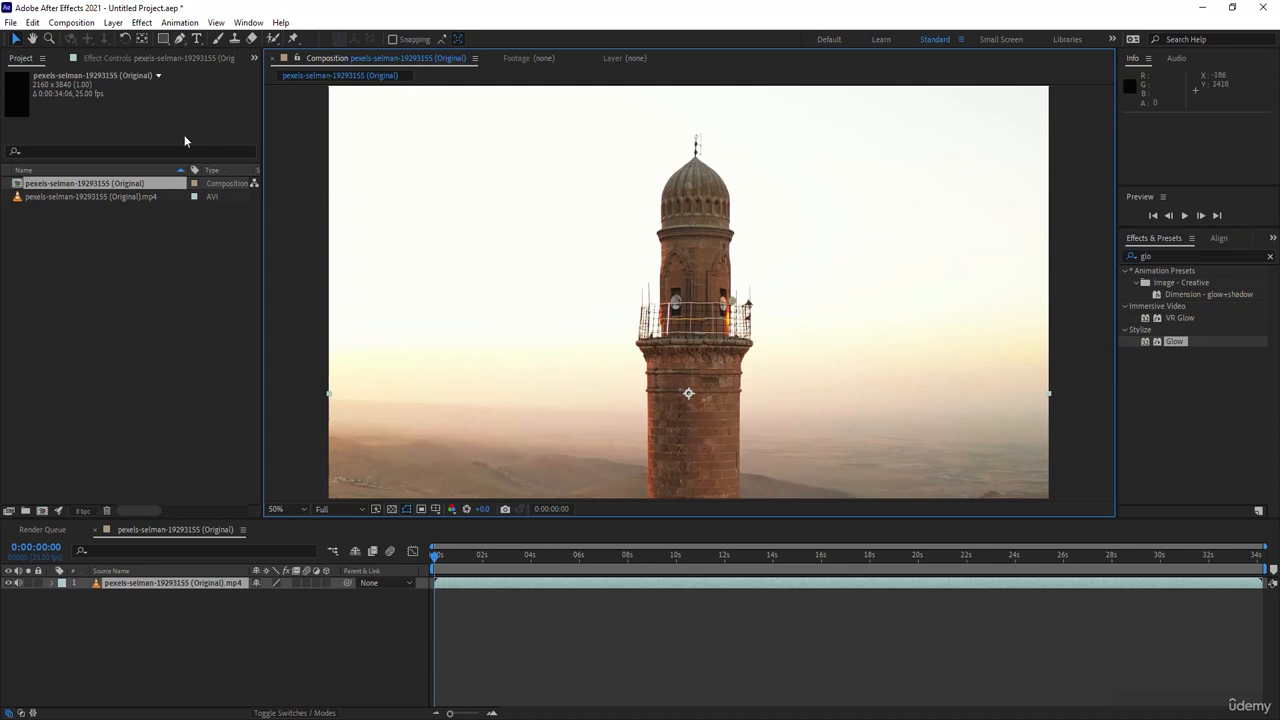
click(180, 39)
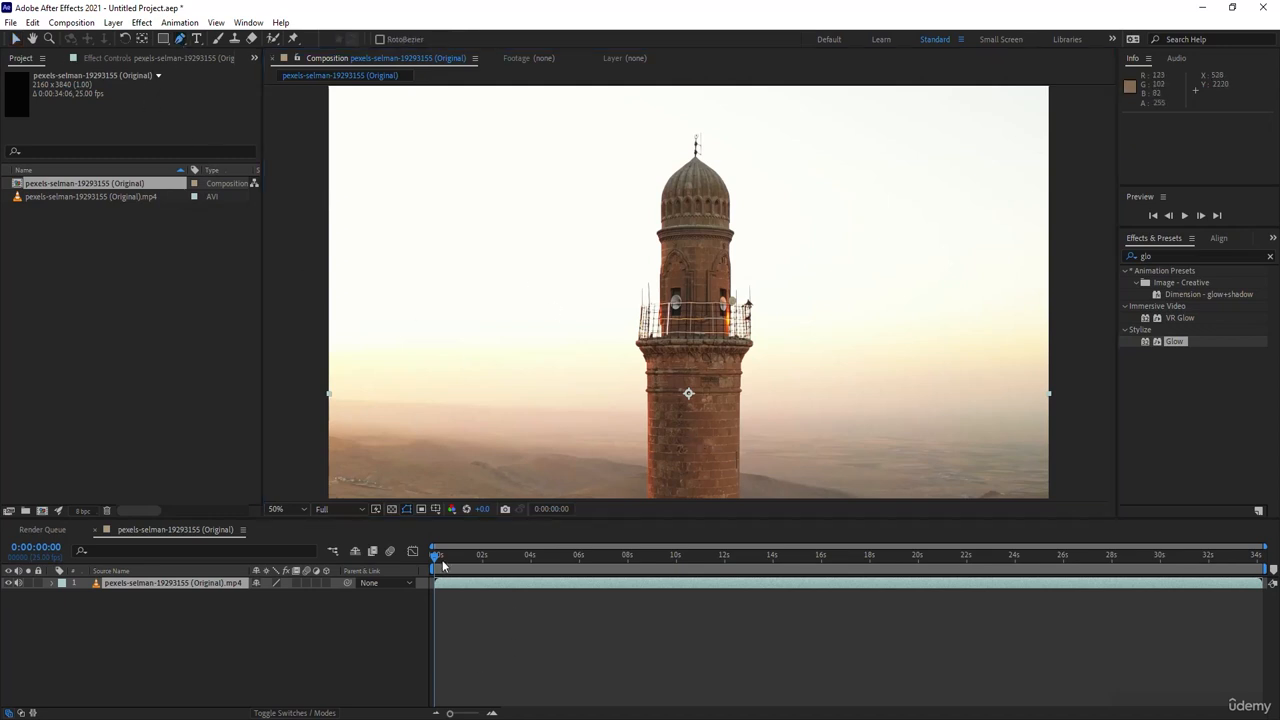
click(15, 39)
scroll(716, 322, down, 2)
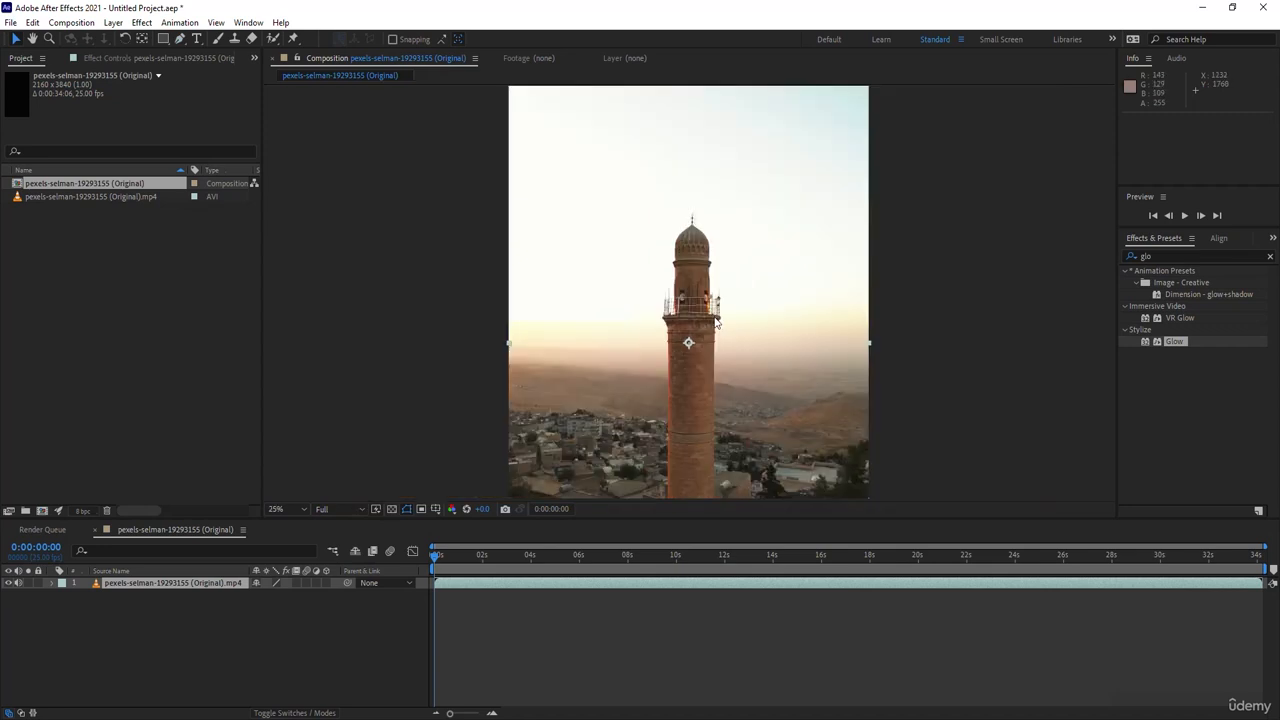
scroll(717, 322, down, 1)
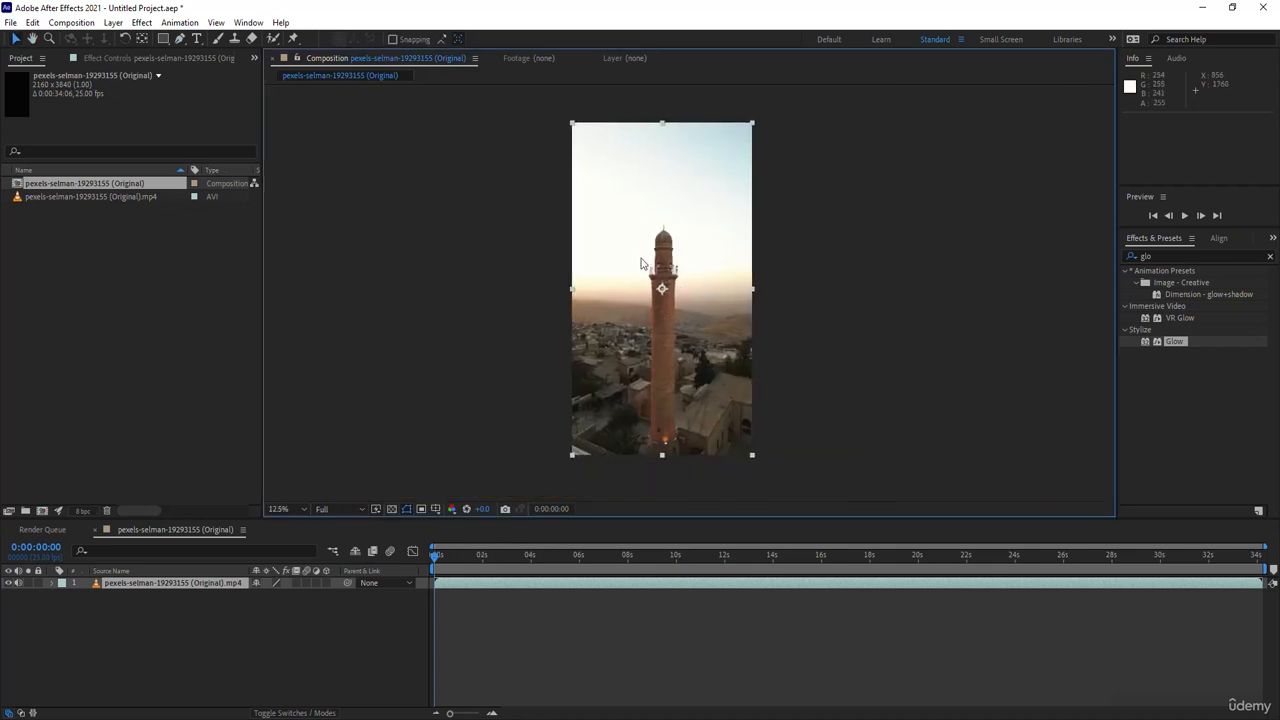
- Split the video layer at 0:00:09:24, delete the later part, and end the work area at the cut
drag(442, 564, 725, 564)
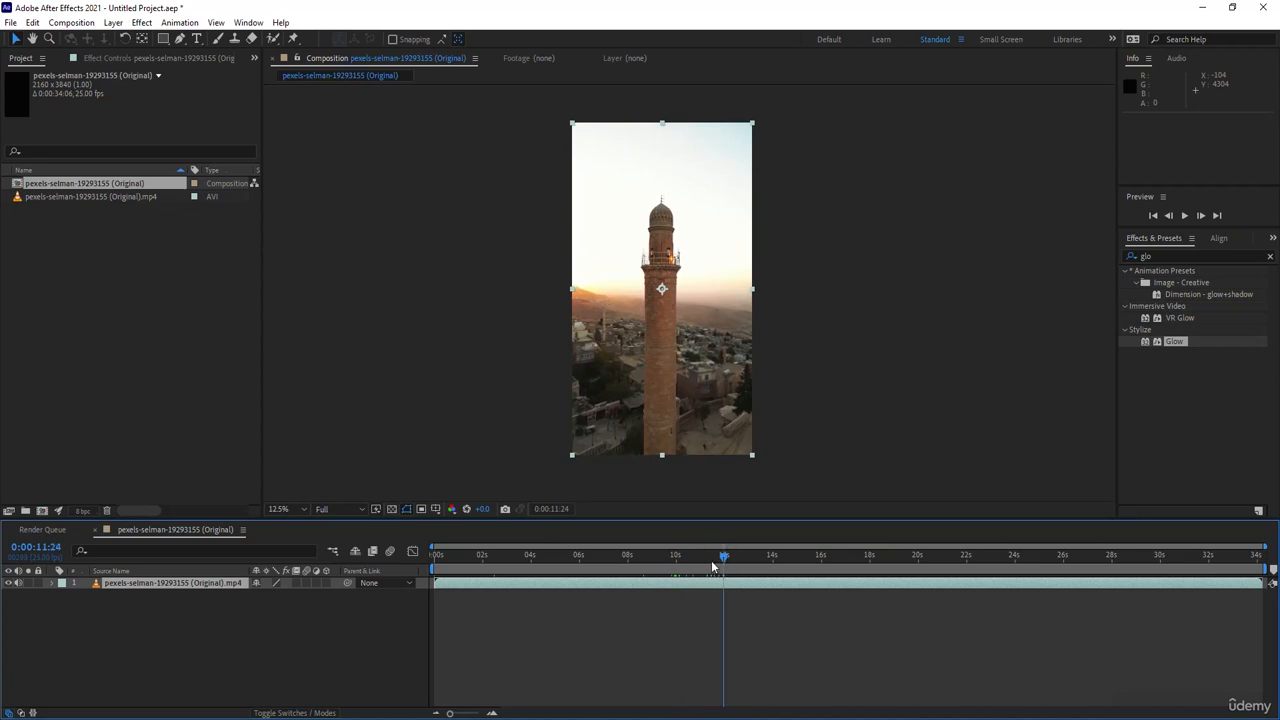
drag(712, 556, 675, 550)
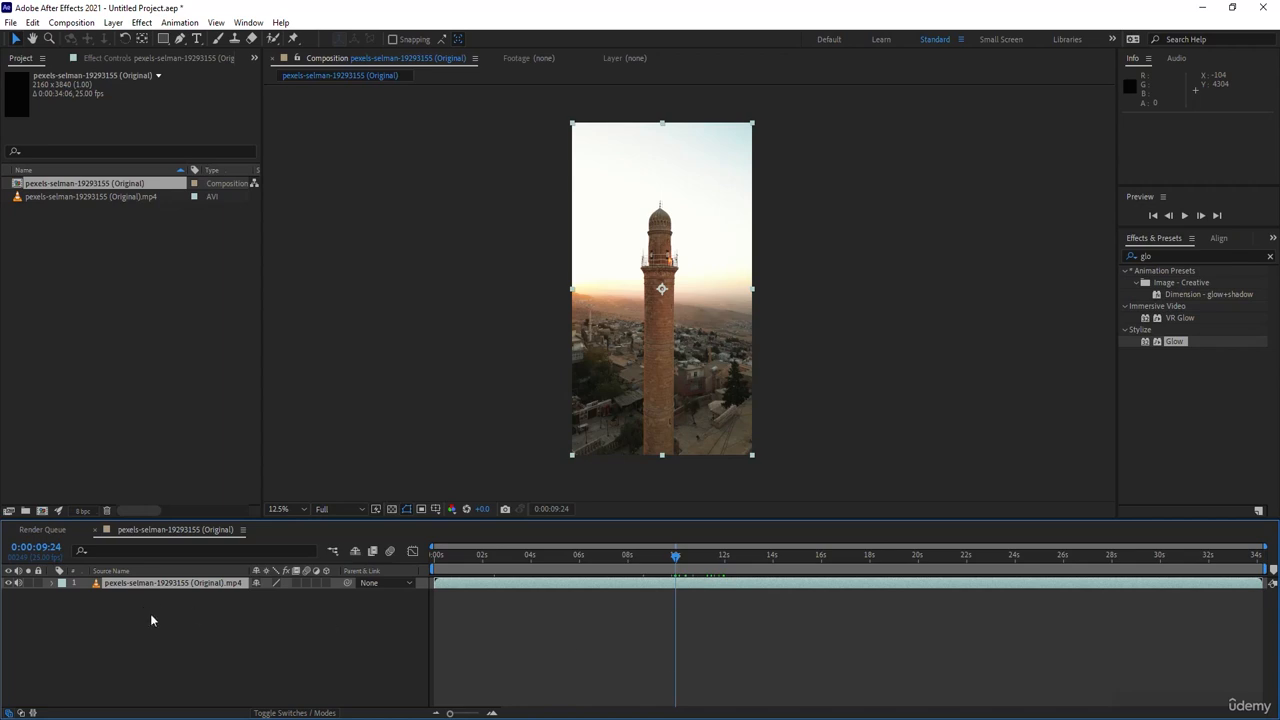
click(152, 583)
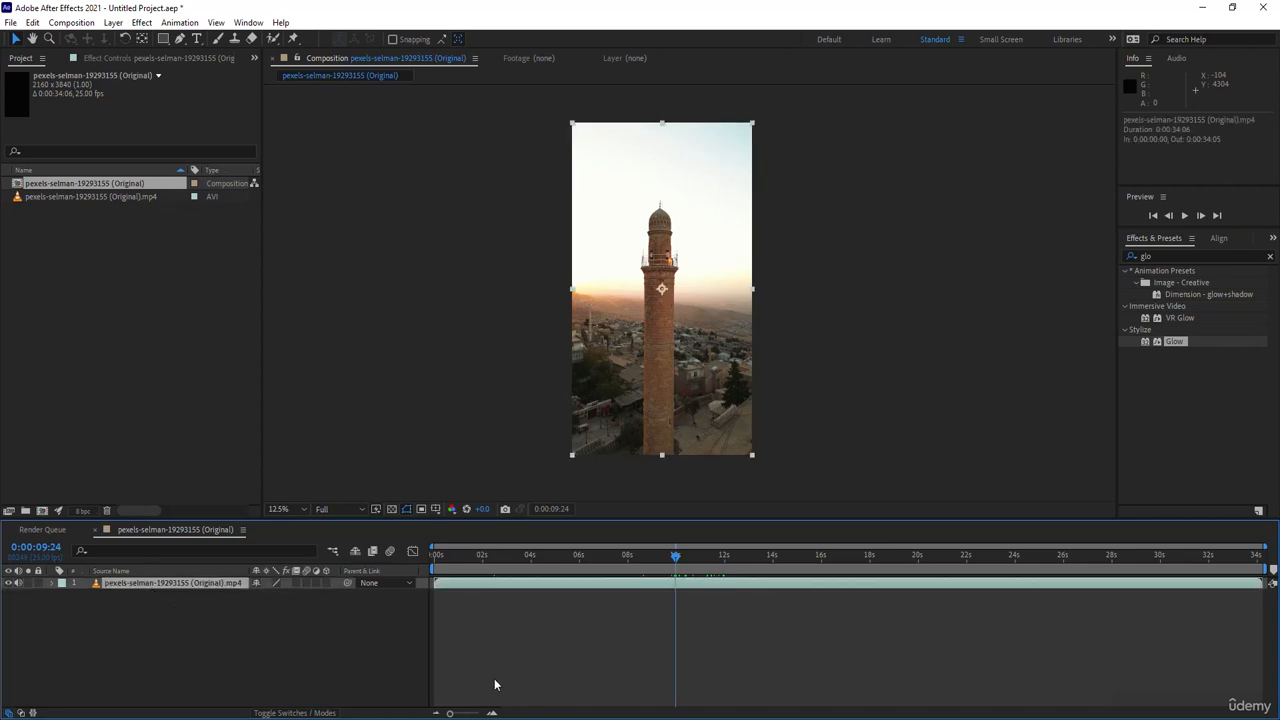
key(ctrl+shift+d)
click(689, 582)
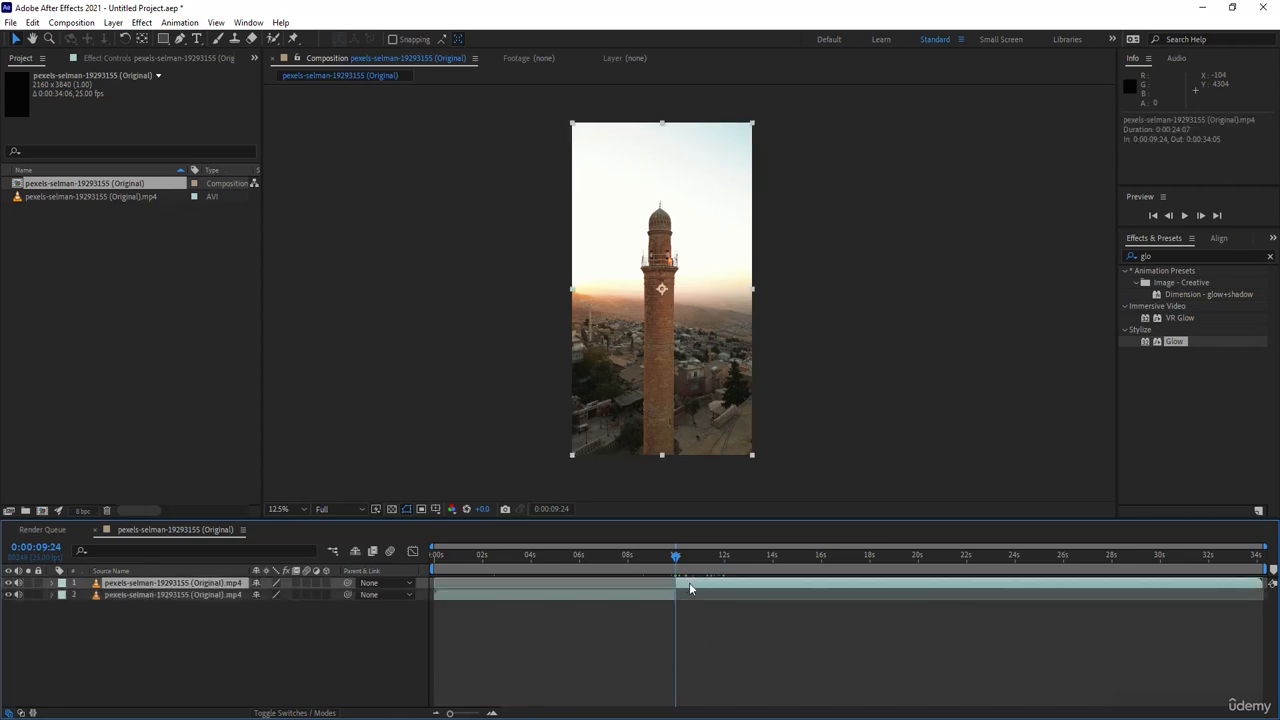
key(Delete)
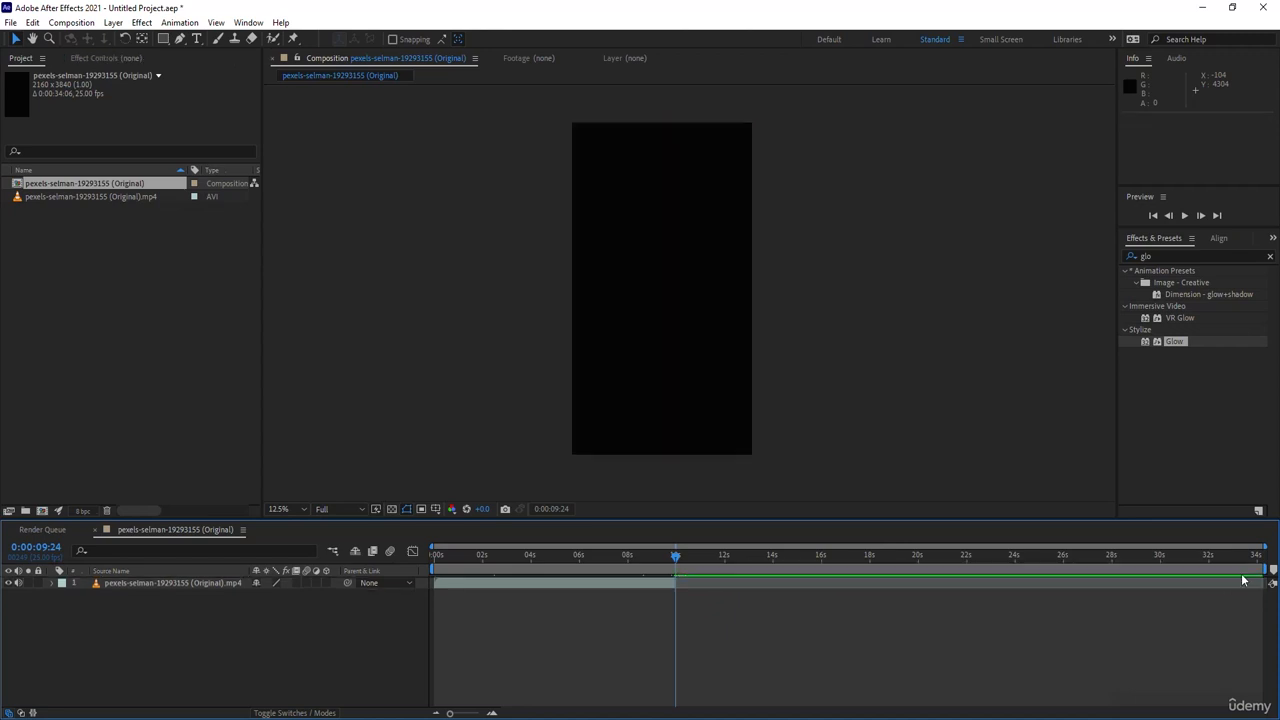
drag(1271, 574, 510, 556)
- Start a Pen tool mask on the video layer at its first frame, tracing the tower shaft's left edge down toward the stone rings
scroll(705, 309, up, 4)
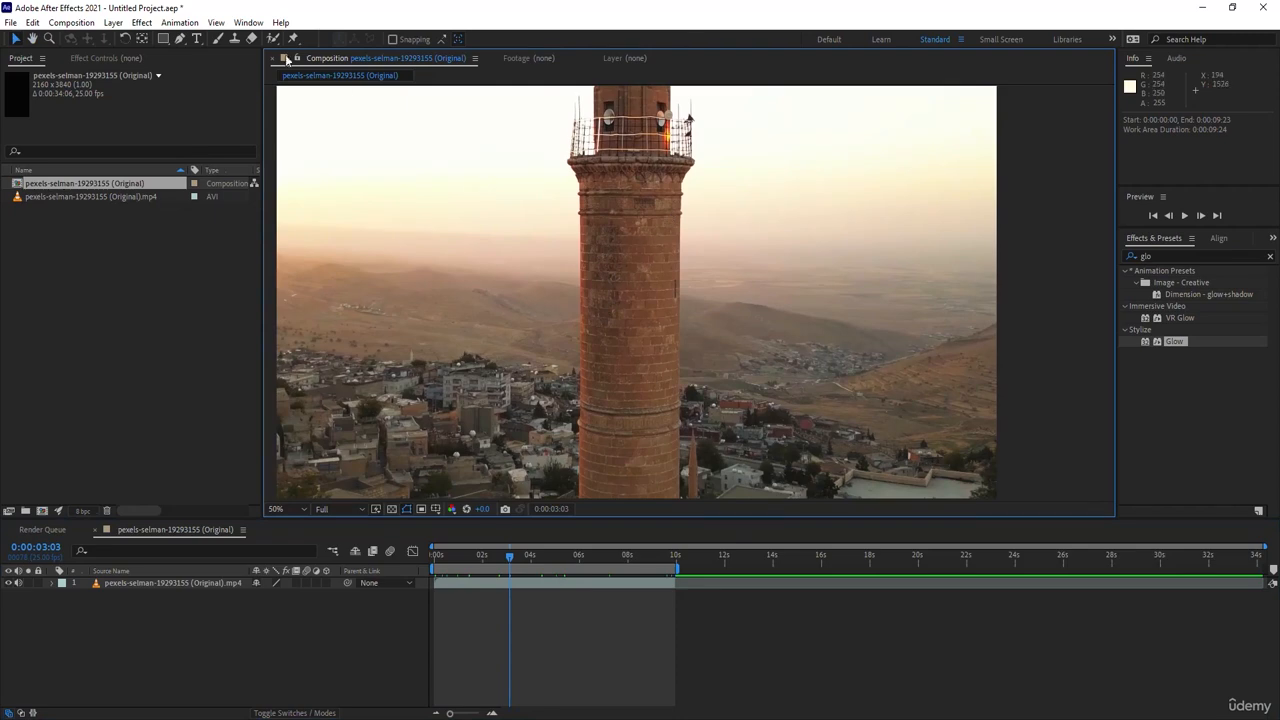
click(179, 39)
click(142, 583)
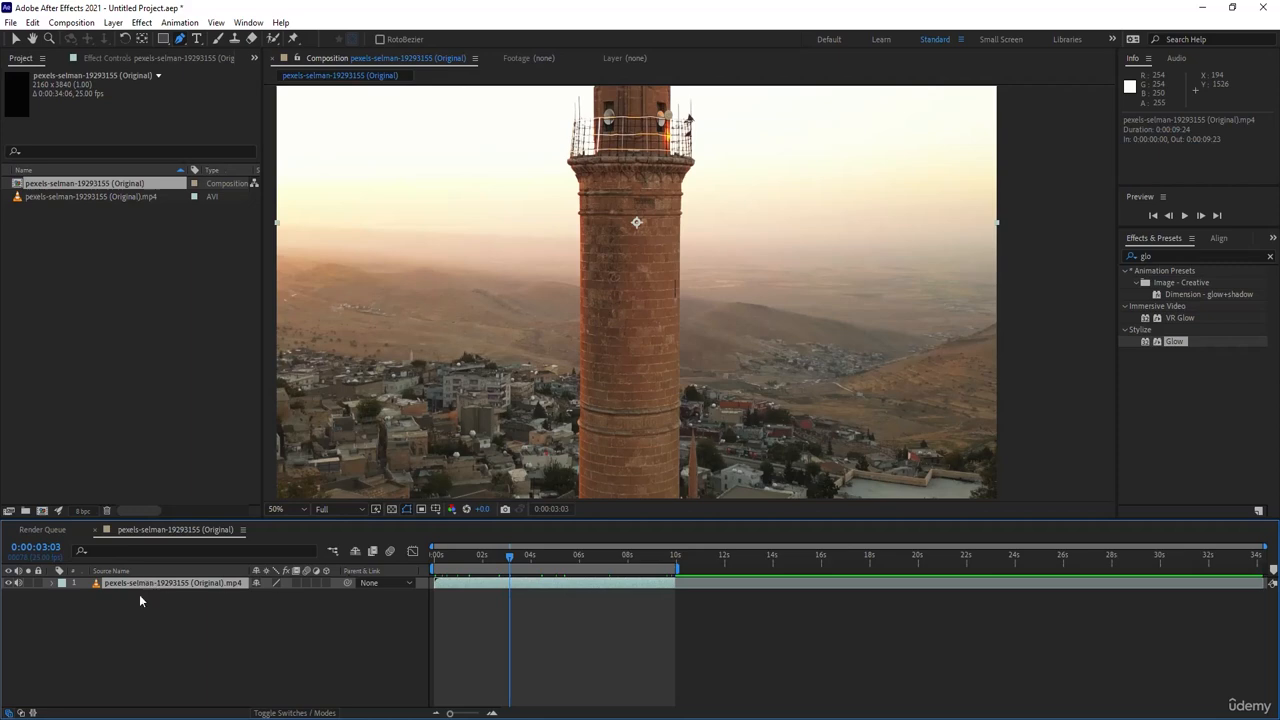
key(Home)
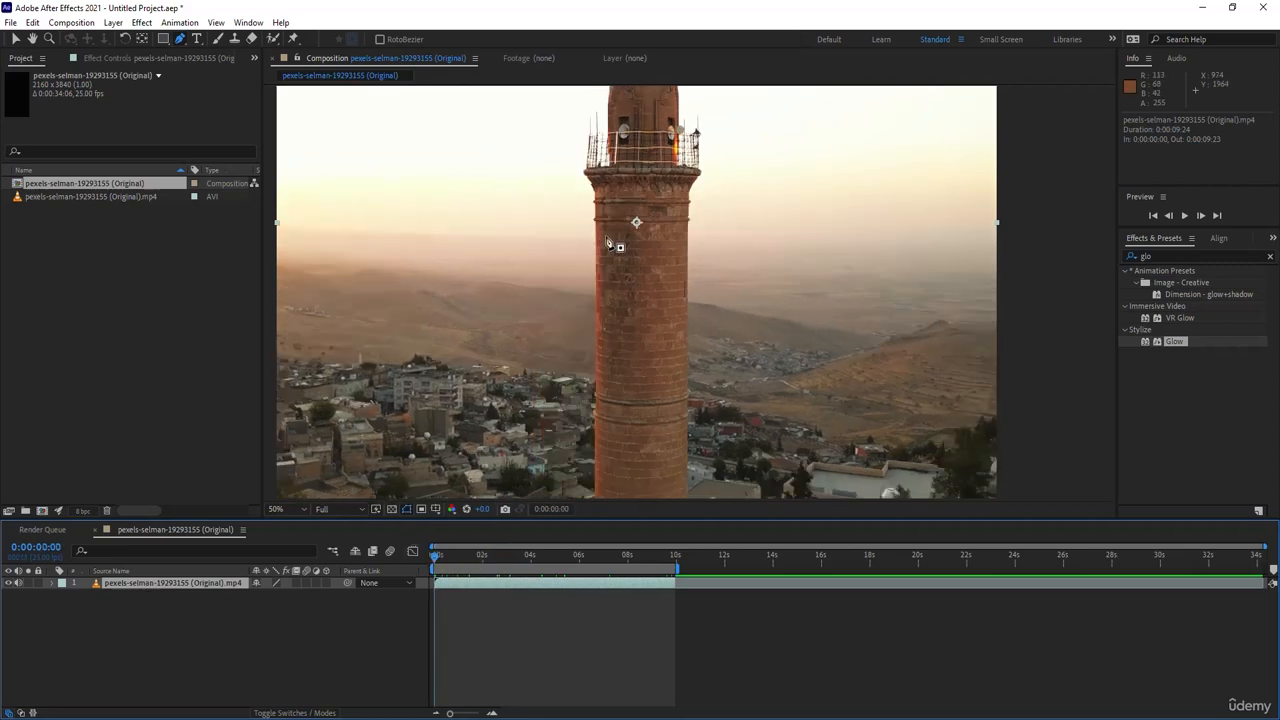
key(period)
drag(596, 295, 575, 269)
click(545, 213)
drag(552, 441, 546, 314)
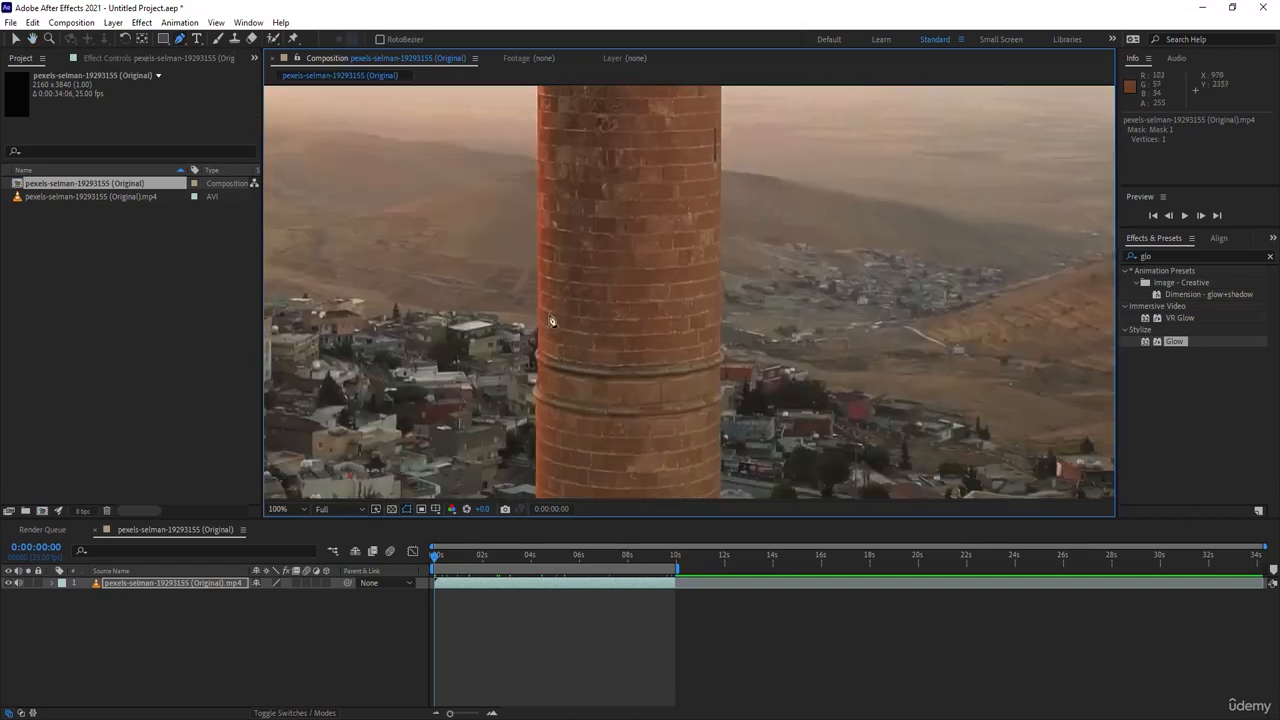
click(538, 348)
- Trace the mask around both stone rings on the shaft's left edge and continue a little below them
scroll(617, 346, down, 4)
scroll(619, 313, up, 6)
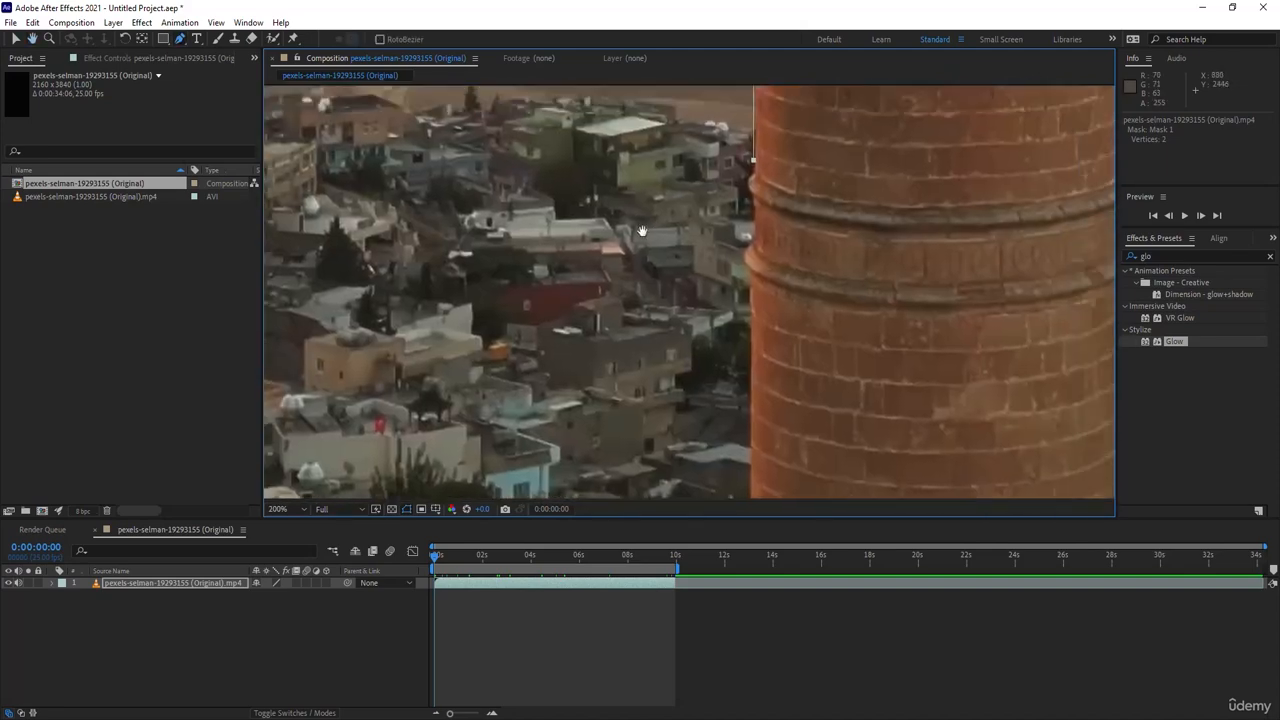
drag(642, 231, 626, 241)
click(735, 189)
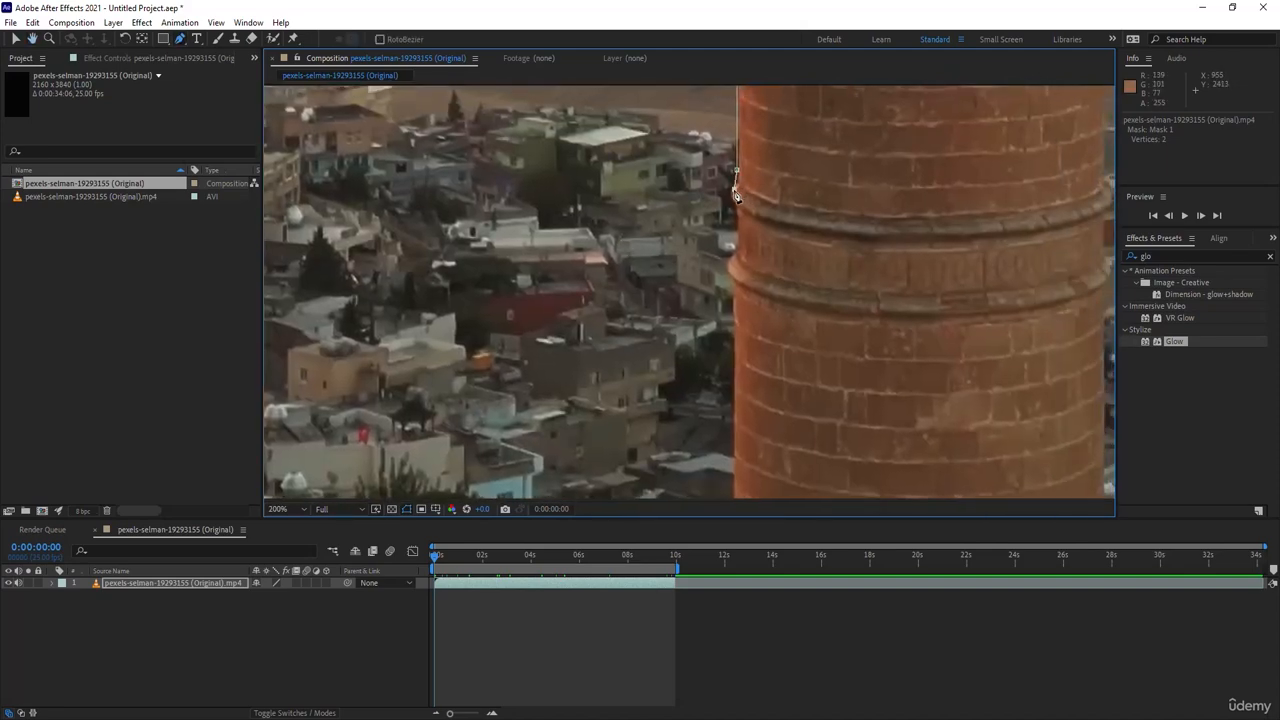
click(732, 202)
click(740, 215)
scroll(740, 305, down, 3)
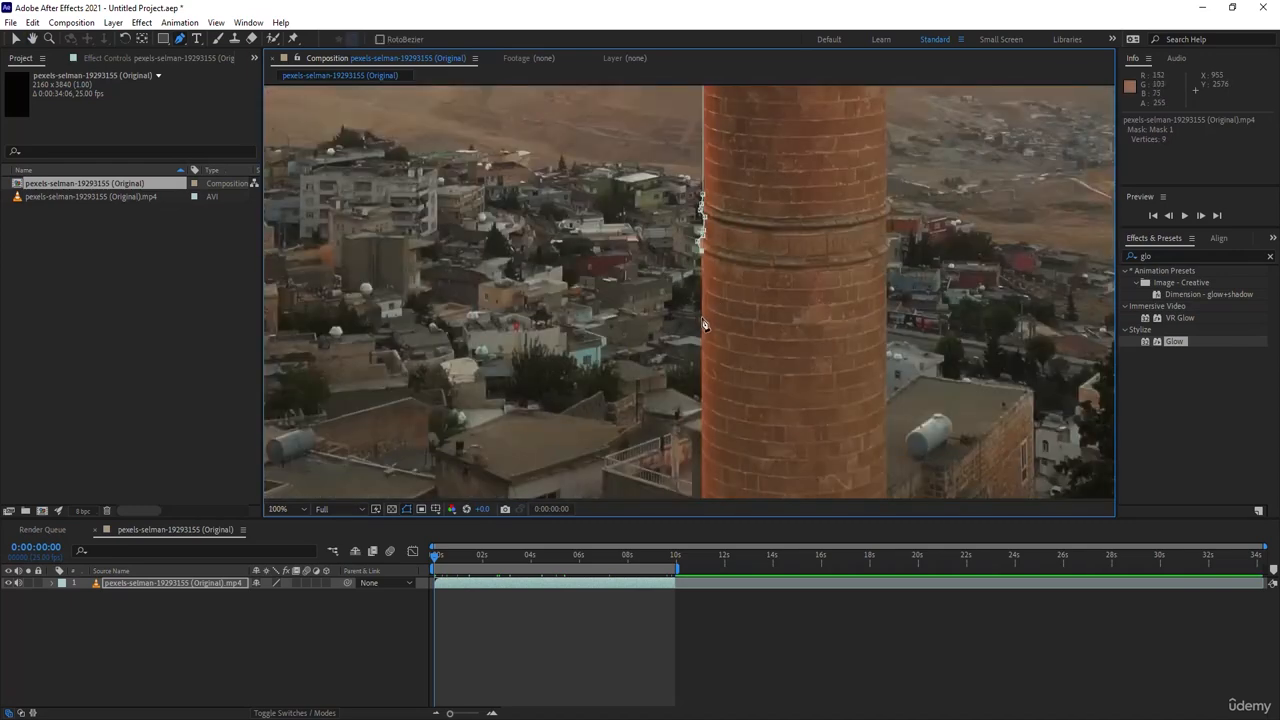
click(702, 320)
- Extend the mask down the left edge, across the lower shaft, and start up its right edge
scroll(705, 340, down, 2)
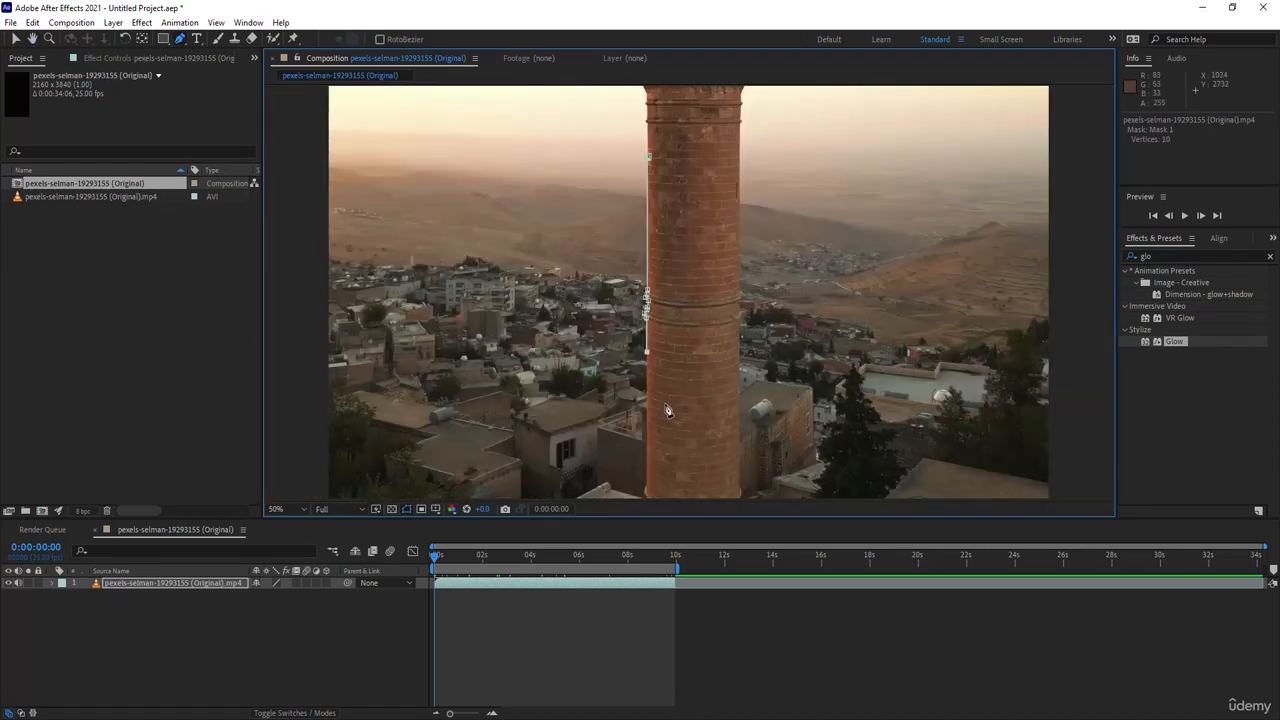
click(647, 411)
click(740, 419)
drag(742, 306, 675, 203)
scroll(722, 386, up, 2)
scroll(594, 300, down, 1)
click(641, 250)
- Trace the mask up the shaft's right edge around the lower stone ring, adjusting the vertex just below it onto the edge
scroll(643, 224, up, 2)
scroll(708, 343, down, 1)
click(707, 345)
click(703, 270)
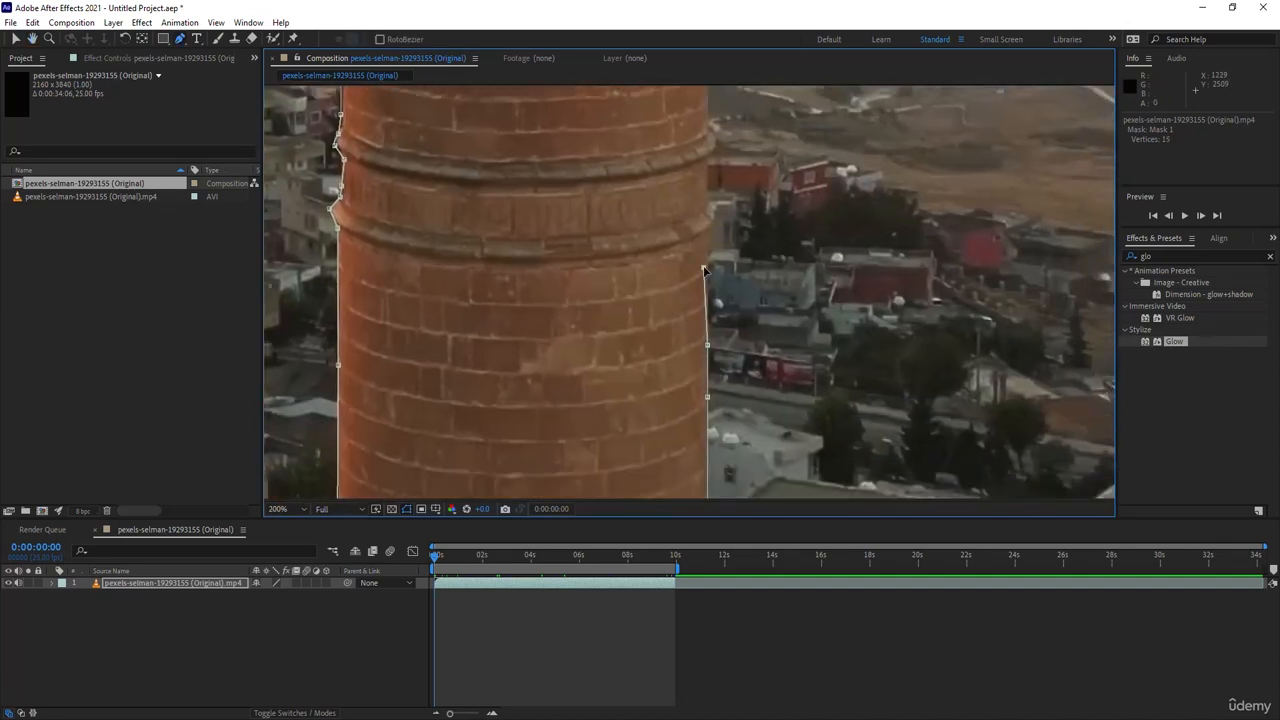
drag(704, 268, 709, 264)
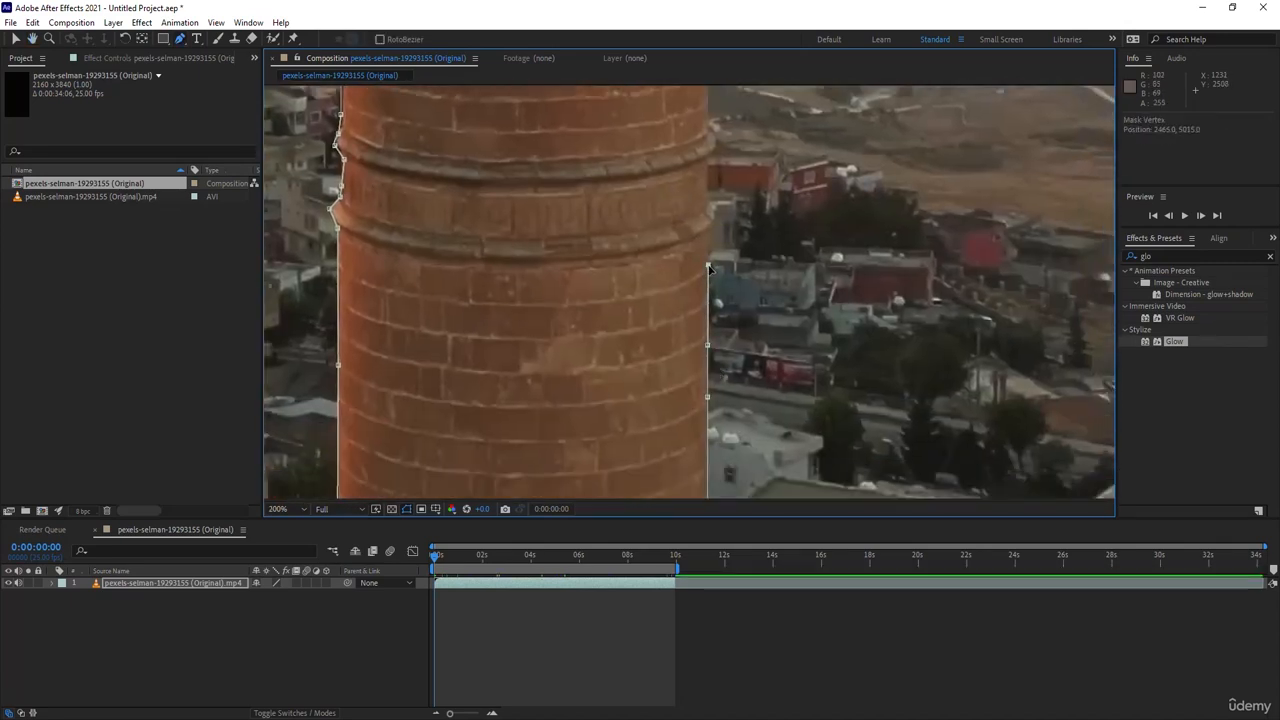
click(710, 236)
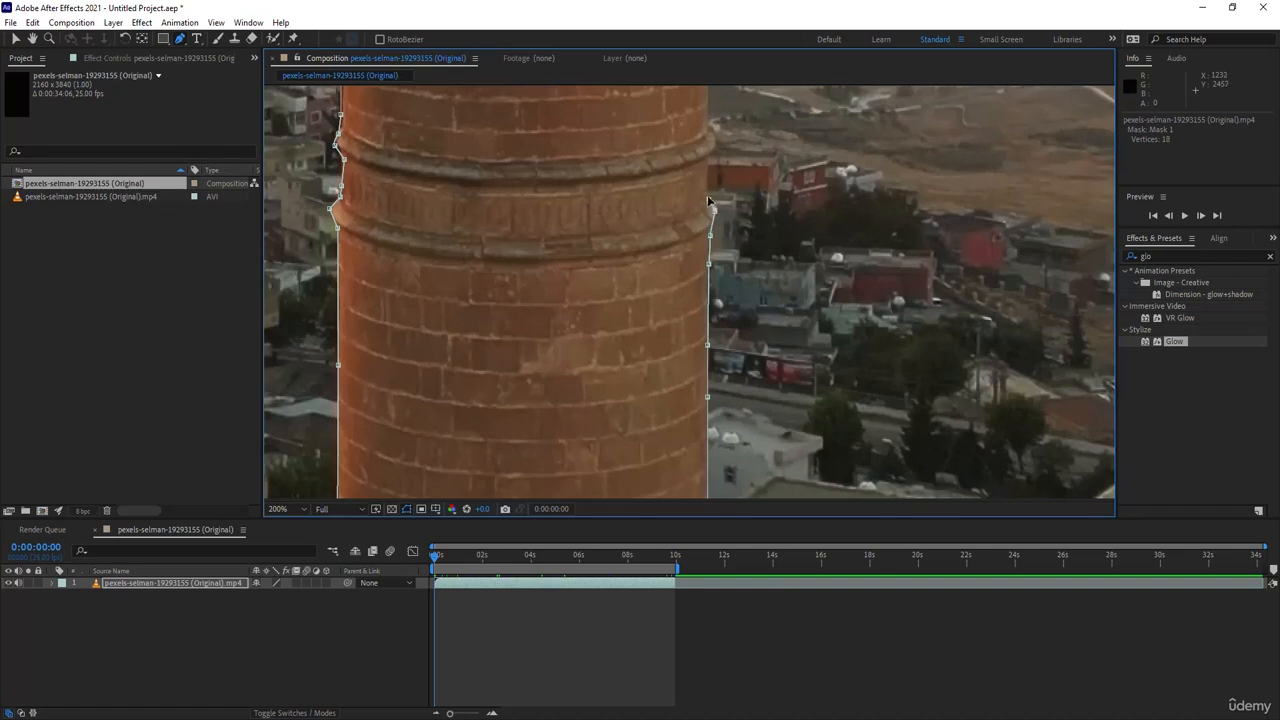
drag(709, 203, 697, 414)
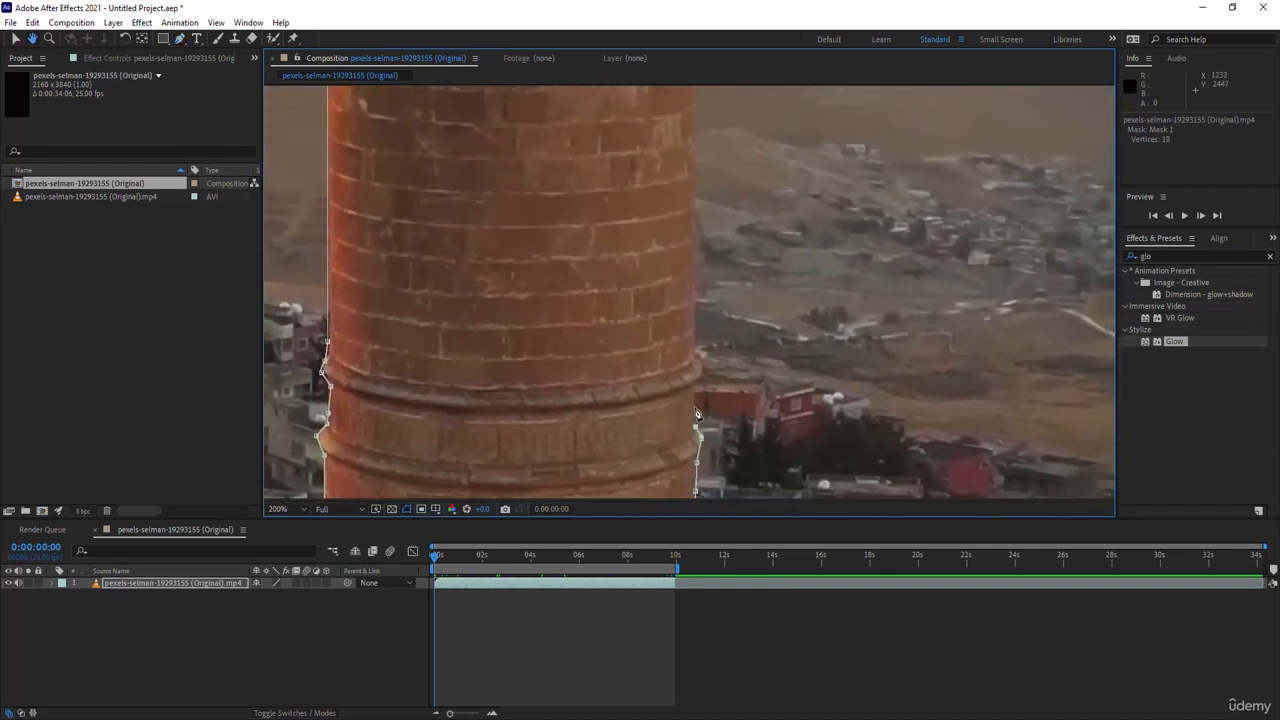
click(695, 390)
- Continue the mask up the shaft's right edge past the upper ring and close it at the first vertex below the balcony
drag(682, 274, 662, 415)
click(676, 224)
drag(680, 265, 688, 460)
click(684, 170)
drag(686, 172, 718, 490)
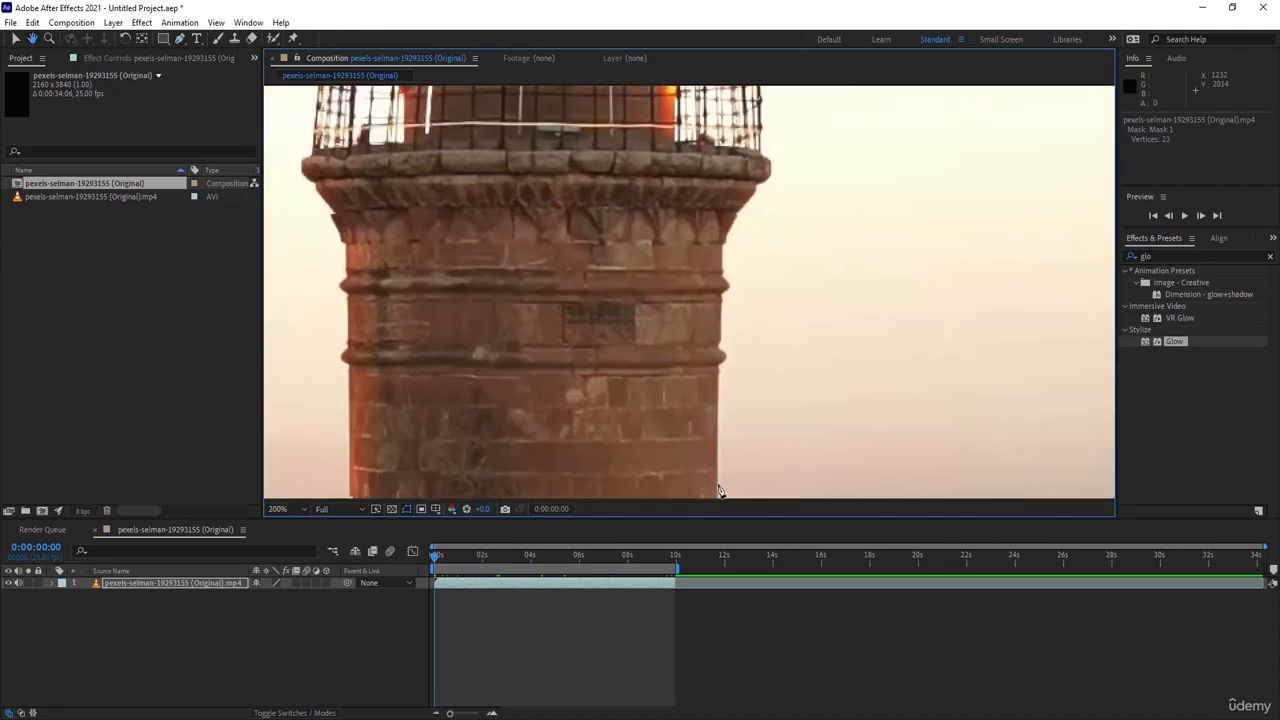
scroll(716, 297, down, 5)
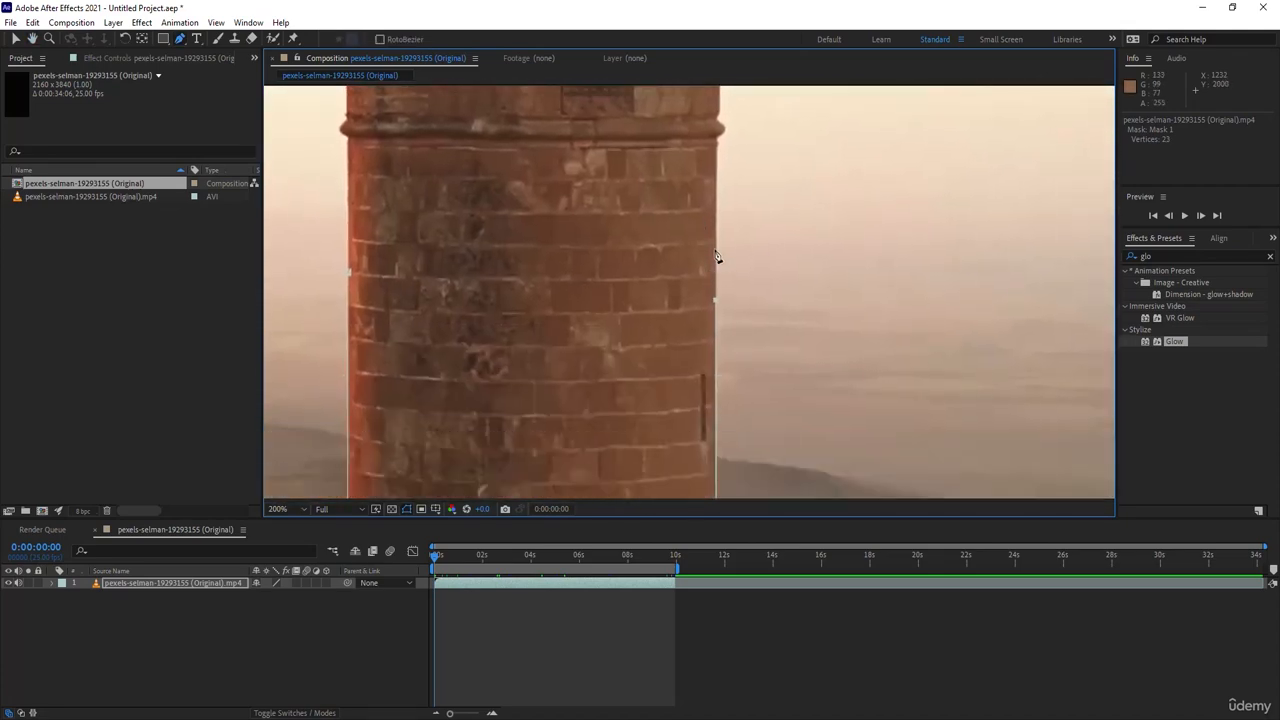
click(715, 244)
click(349, 271)
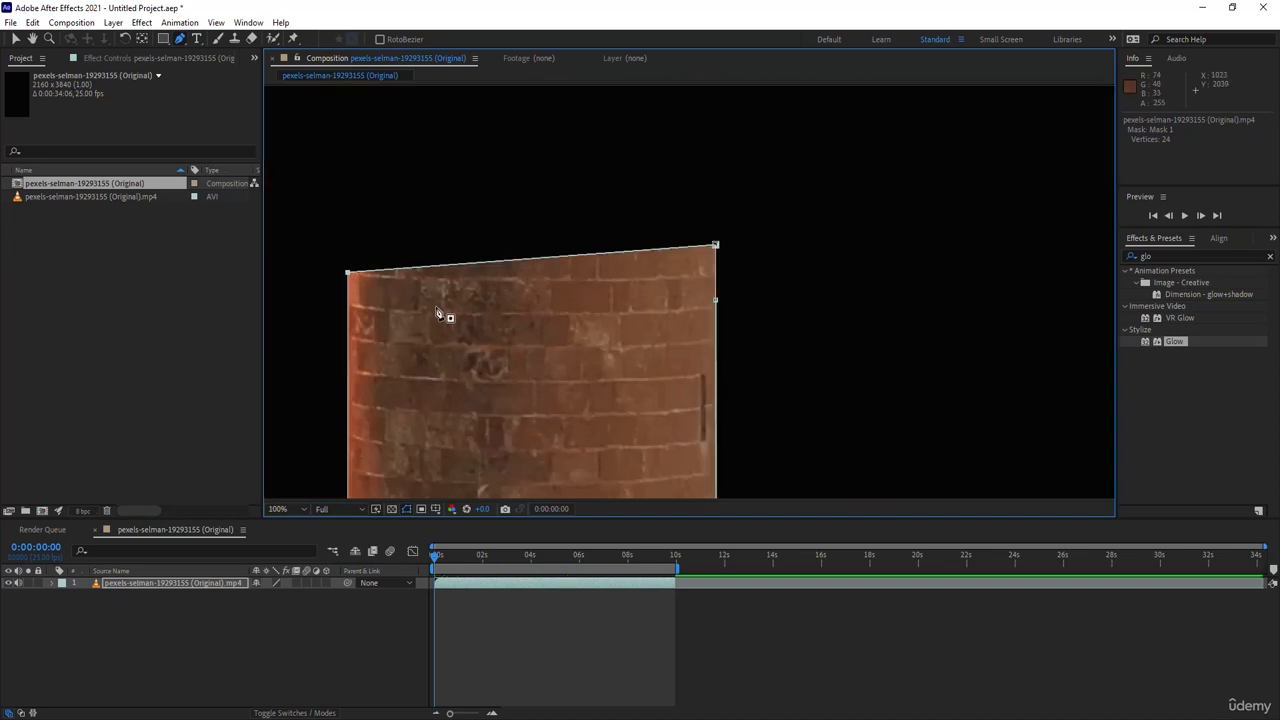
key(comma)
key(comma)
key(comma)
click(16, 38)
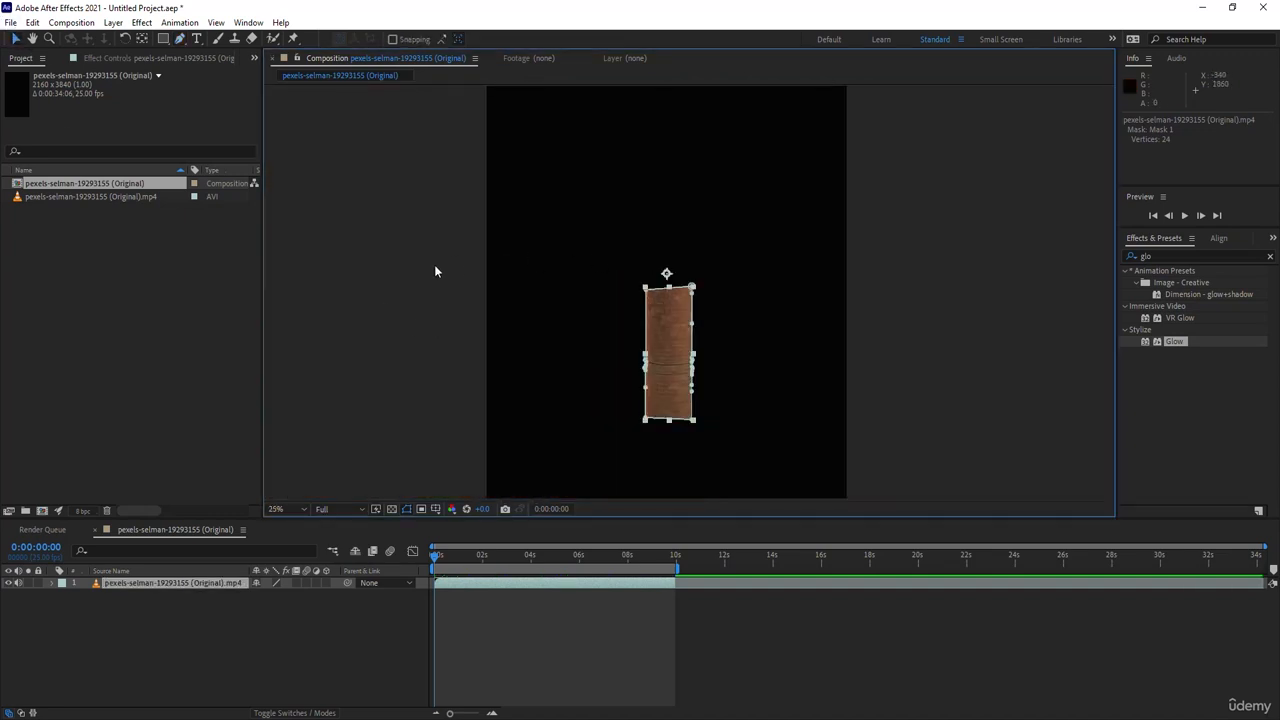
- Duplicate the masked video layer and delete the mask from the lower copy
click(136, 584)
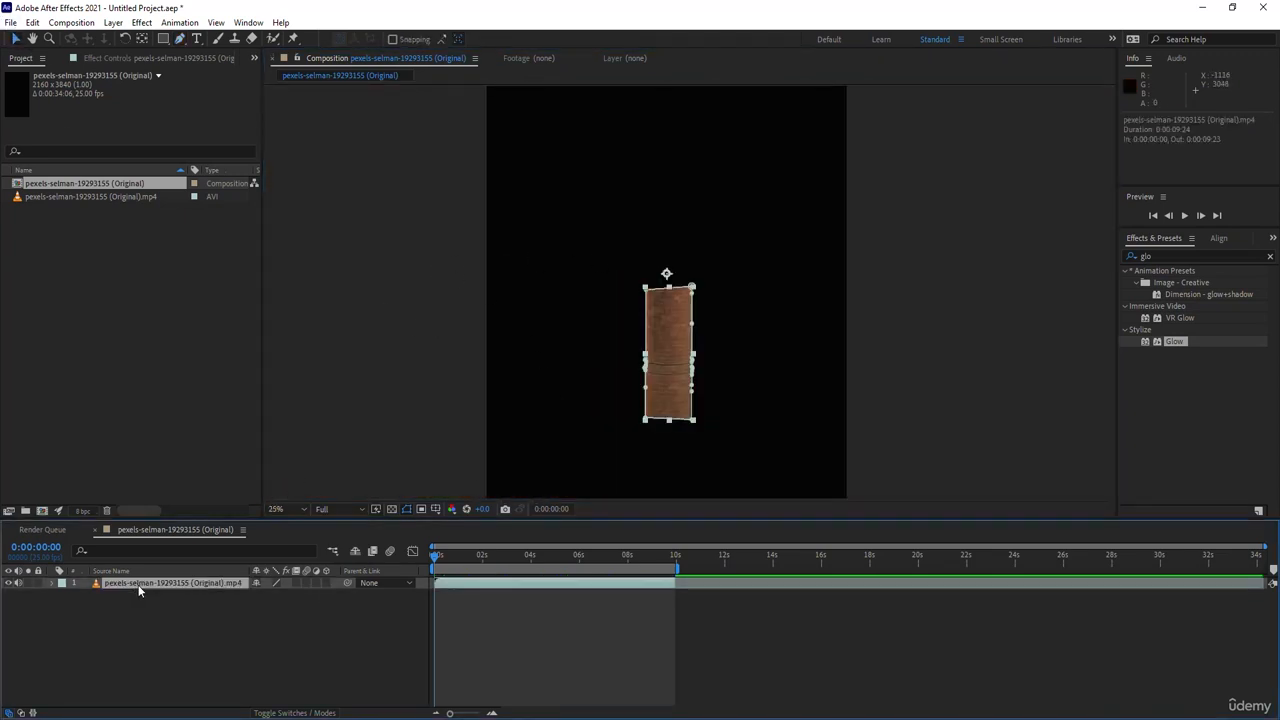
key(ctrl+d)
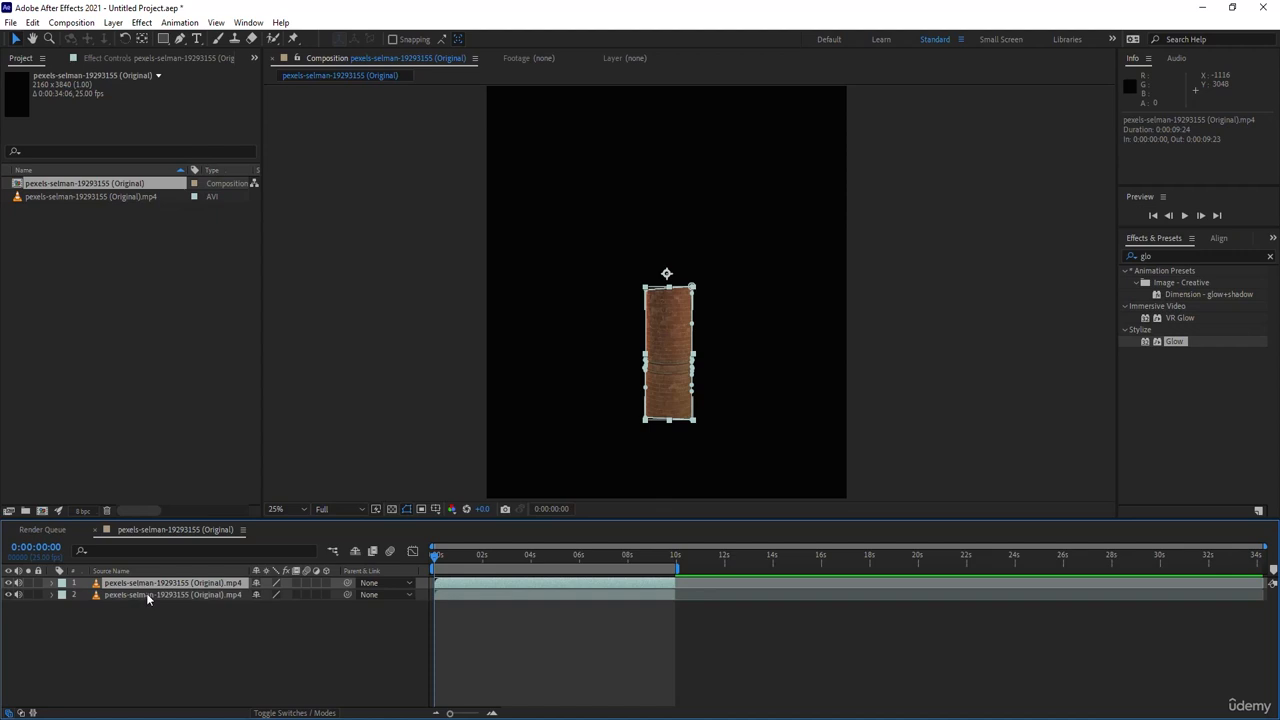
click(147, 598)
click(52, 595)
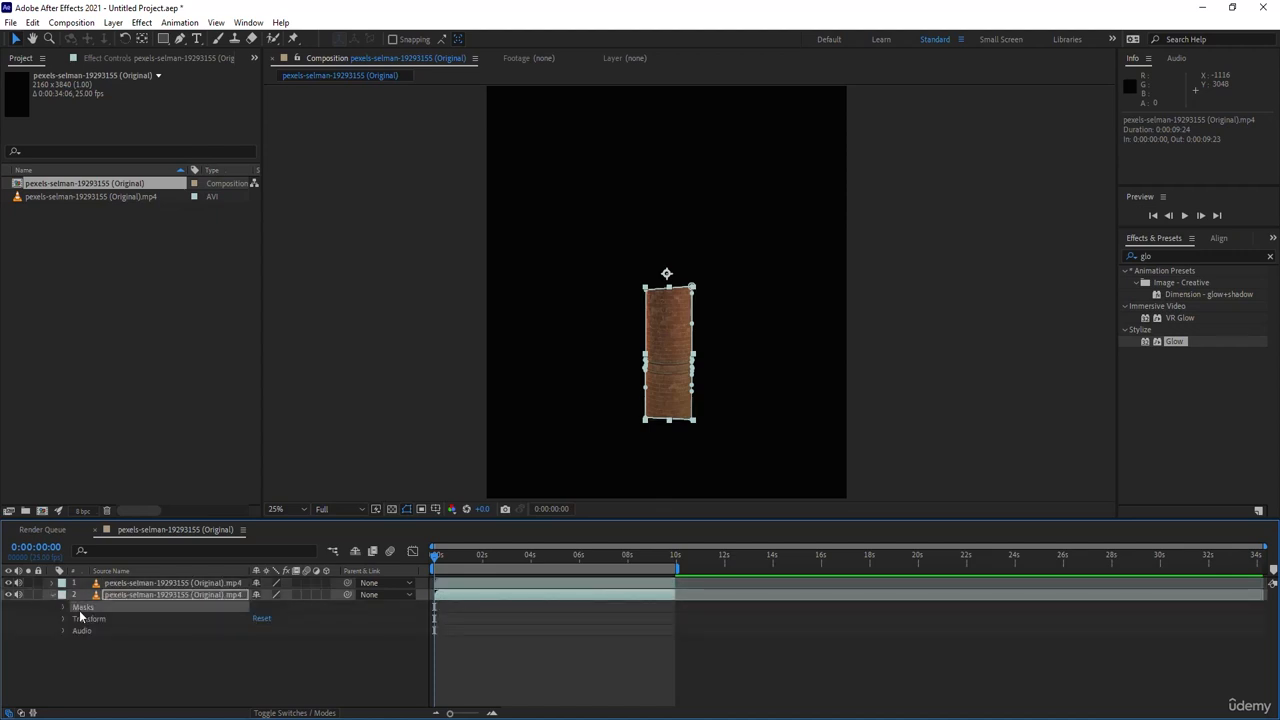
click(60, 607)
key(Delete)
click(52, 596)
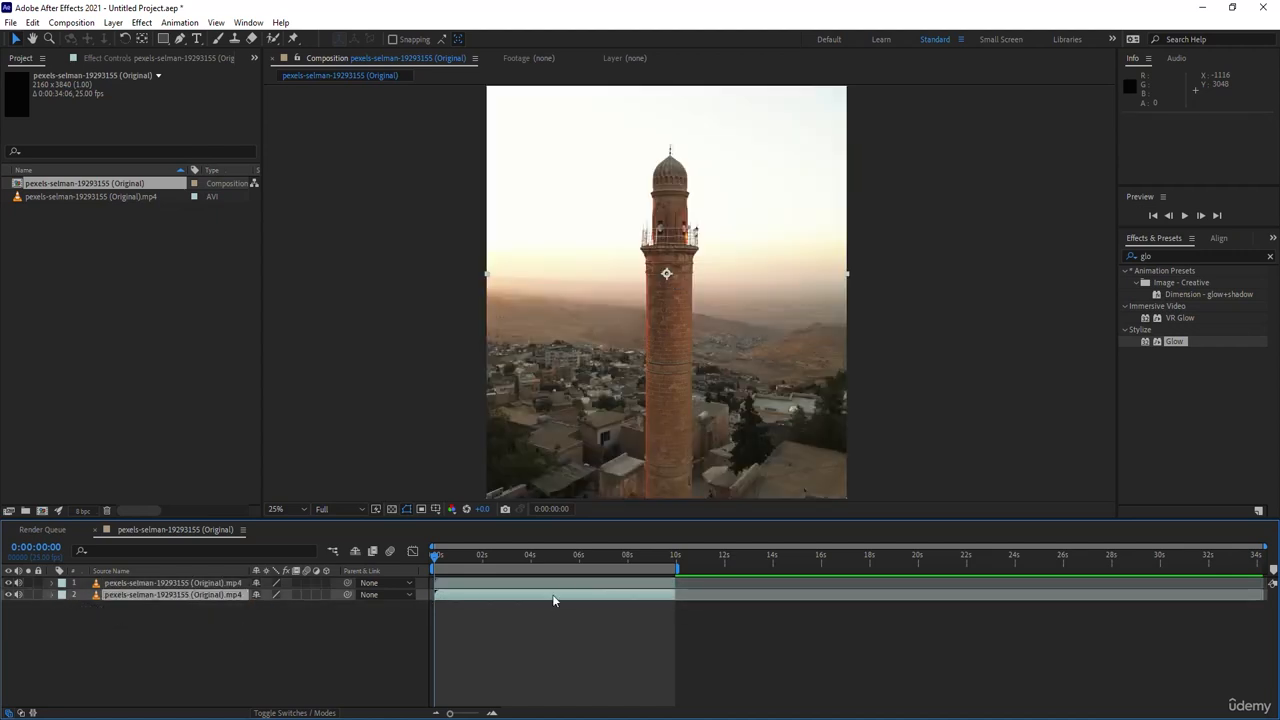
click(164, 662)
- Toggle the lower layer's visibility off and on to check the masked tower section
click(158, 583)
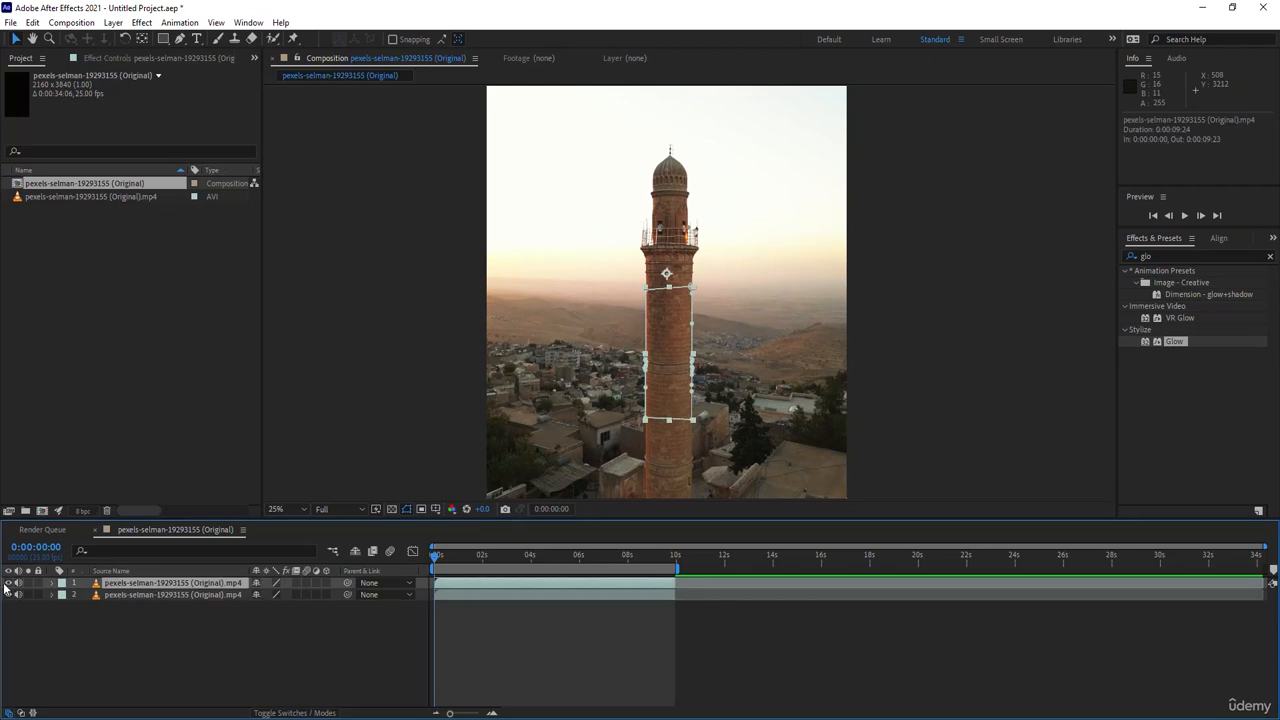
click(9, 595)
click(9, 595)
click(196, 621)
- Apply the Tint effect to the masked top layer and inspect the tinted tower section
click(148, 585)
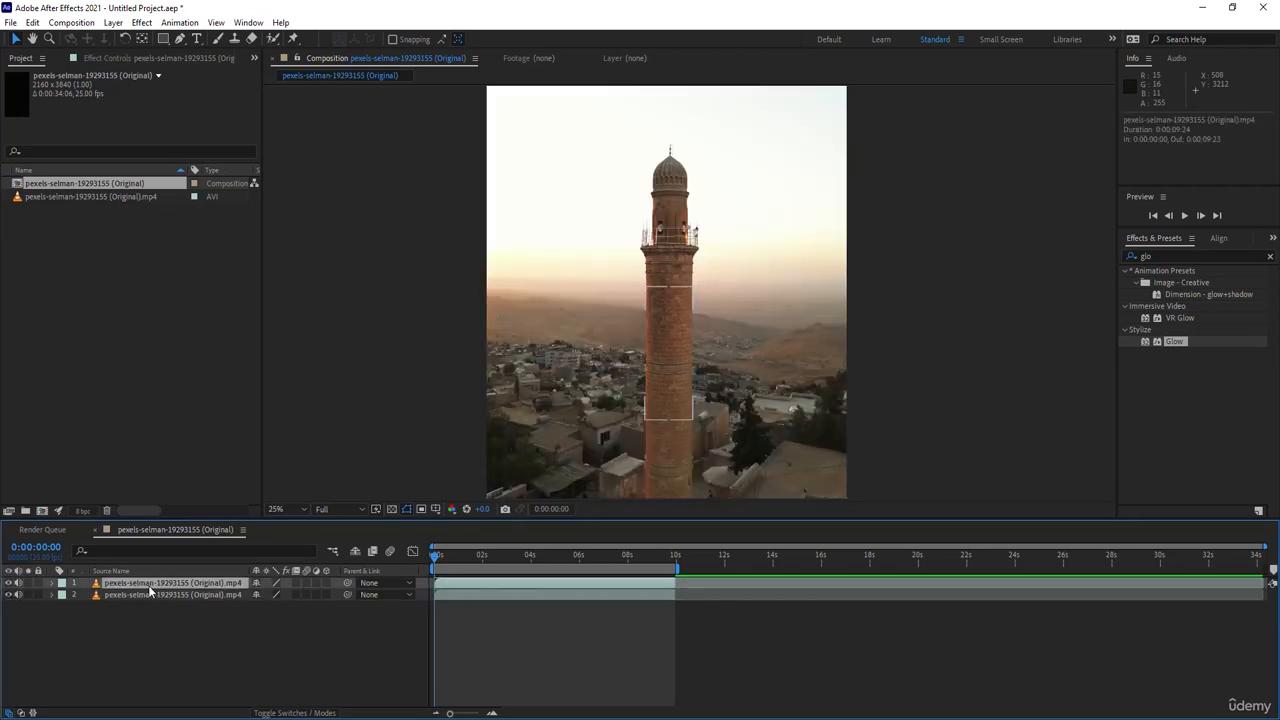
click(1222, 255)
text(t)
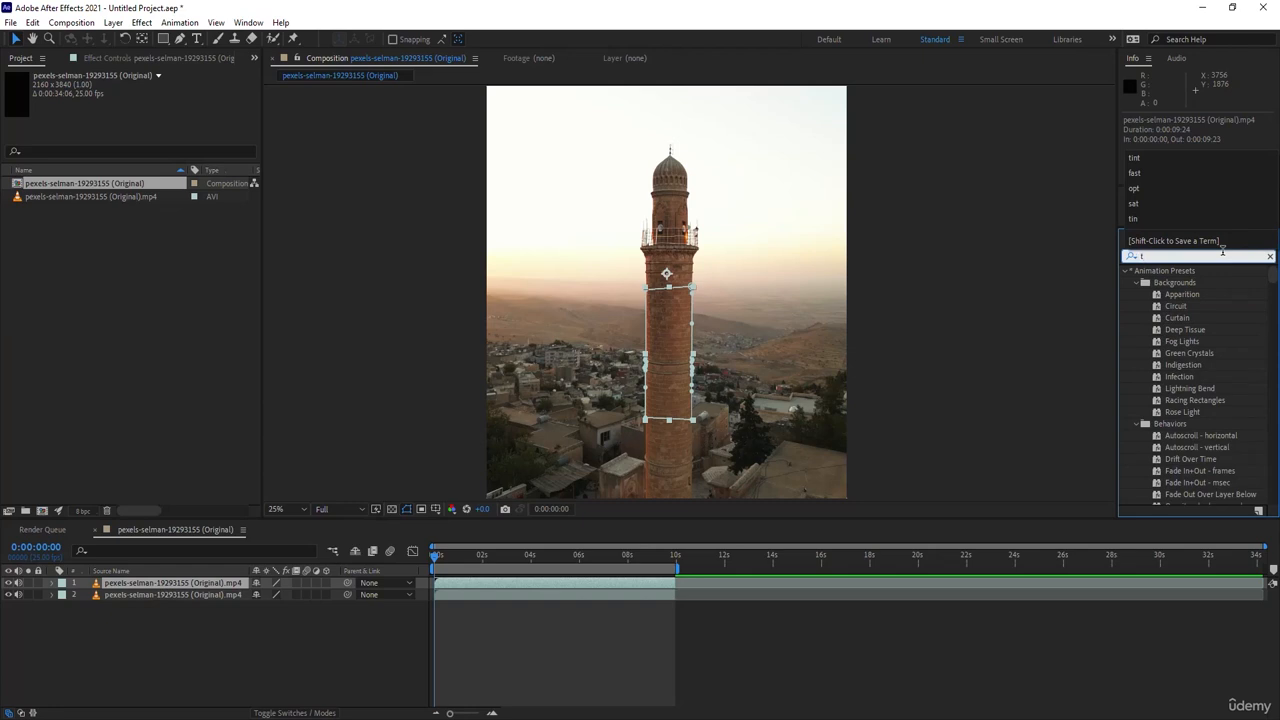
text(int)
double_click(1172, 318)
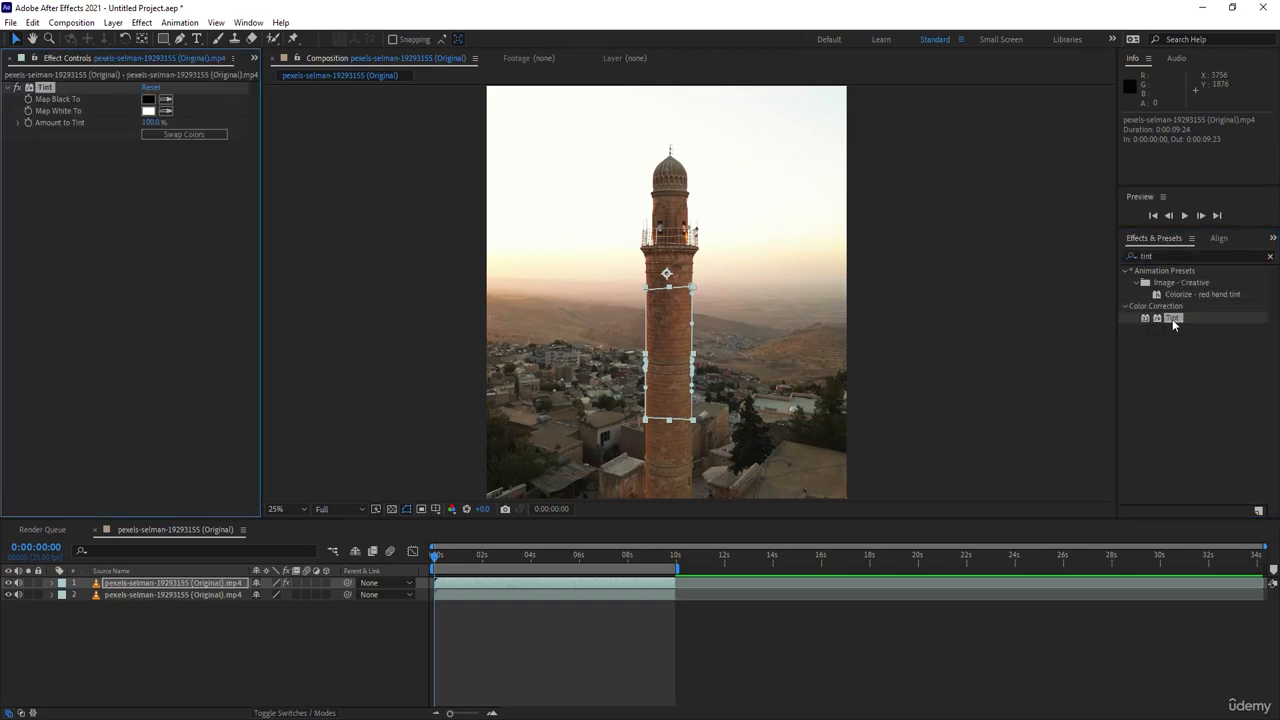
click(550, 659)
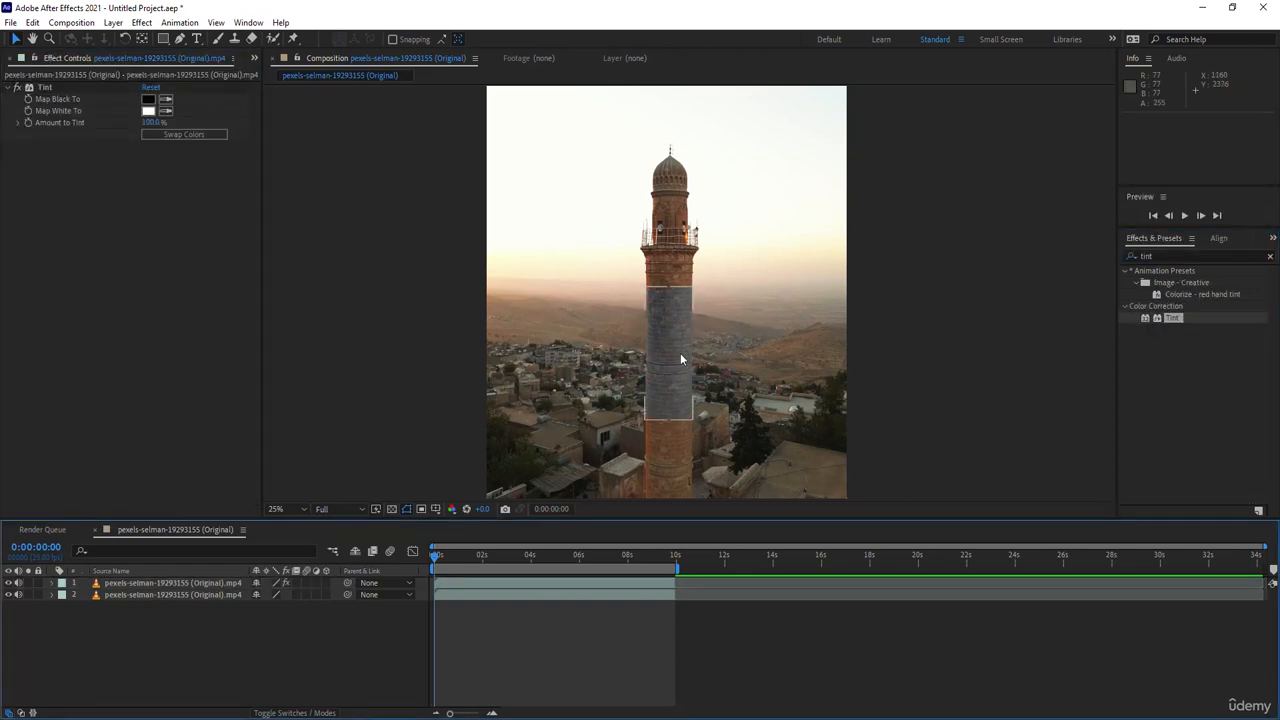
scroll(660, 322, up, 1)
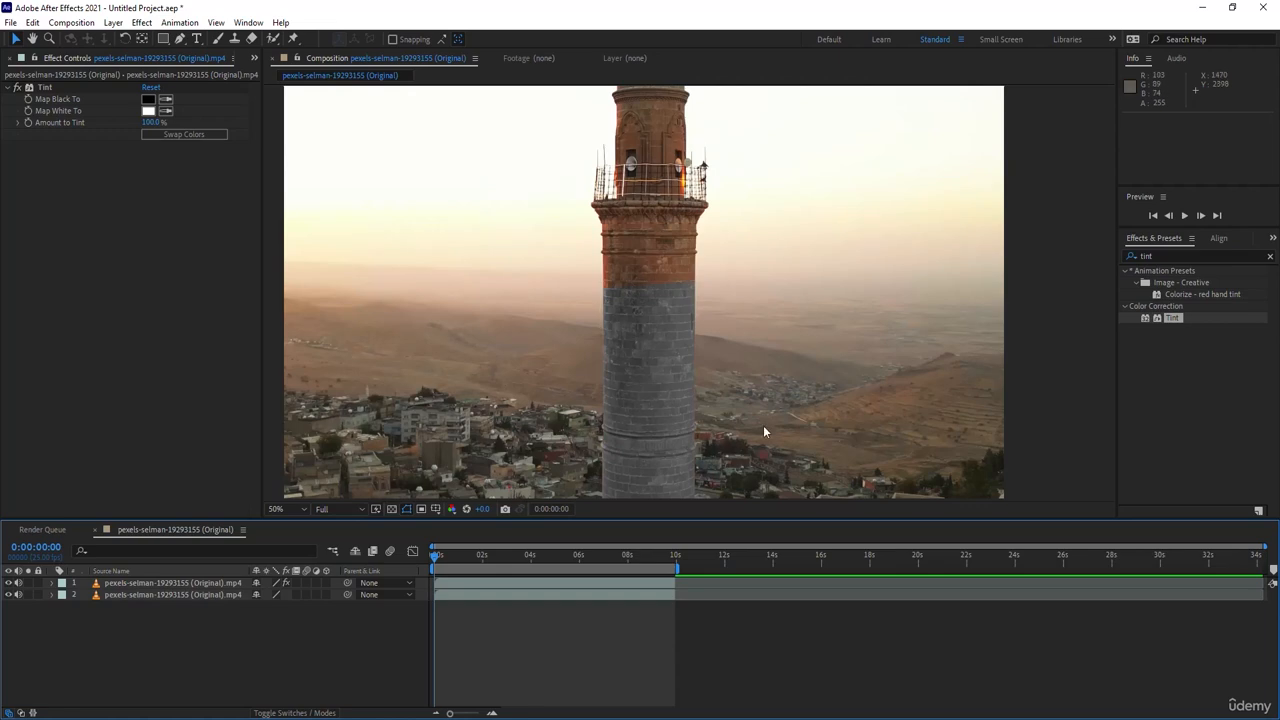
scroll(765, 430, down, 1)
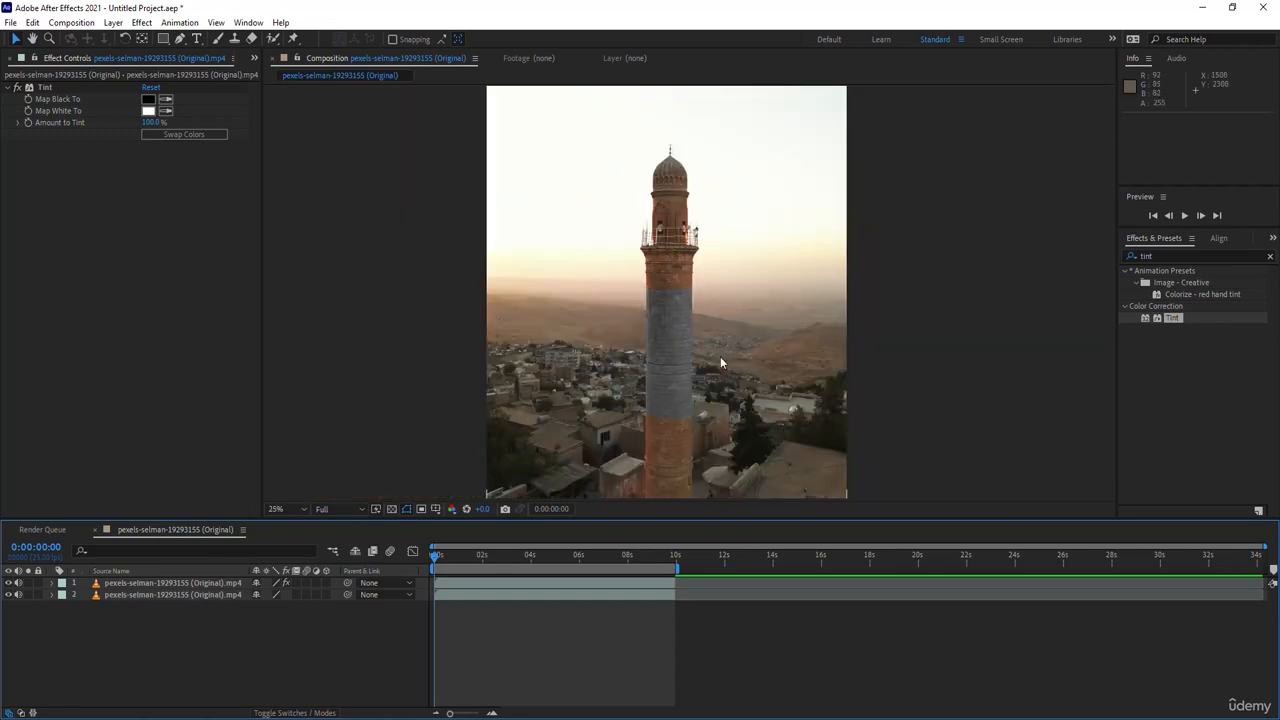
- Delete the Tint effect from the top layer and enable Mask Path keyframing for Mask 1 at the first frame
click(44, 87)
key(Delete)
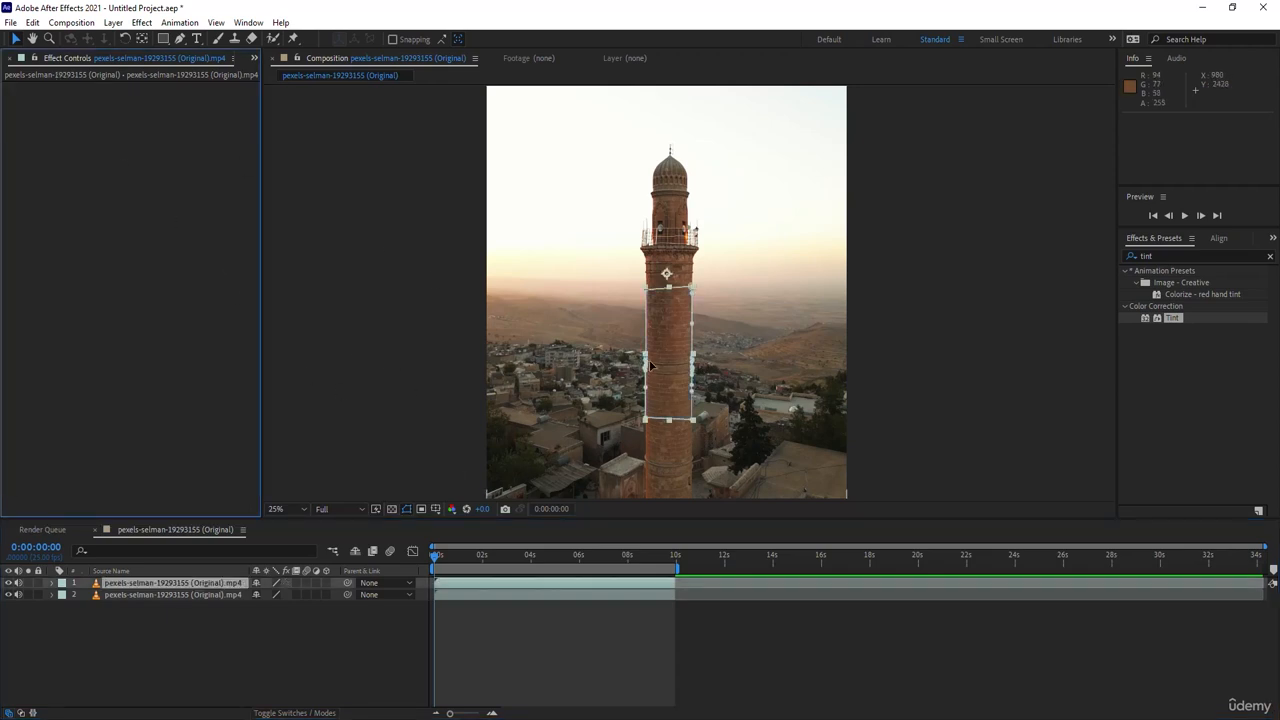
click(53, 583)
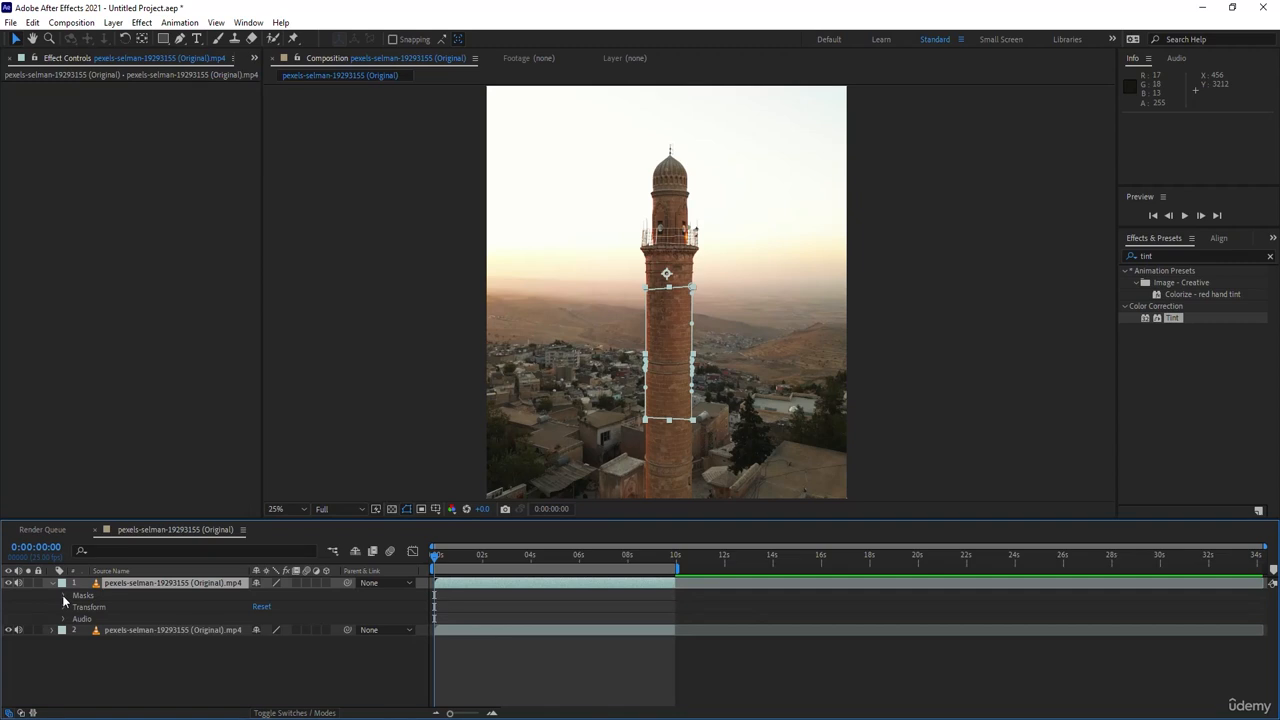
click(63, 595)
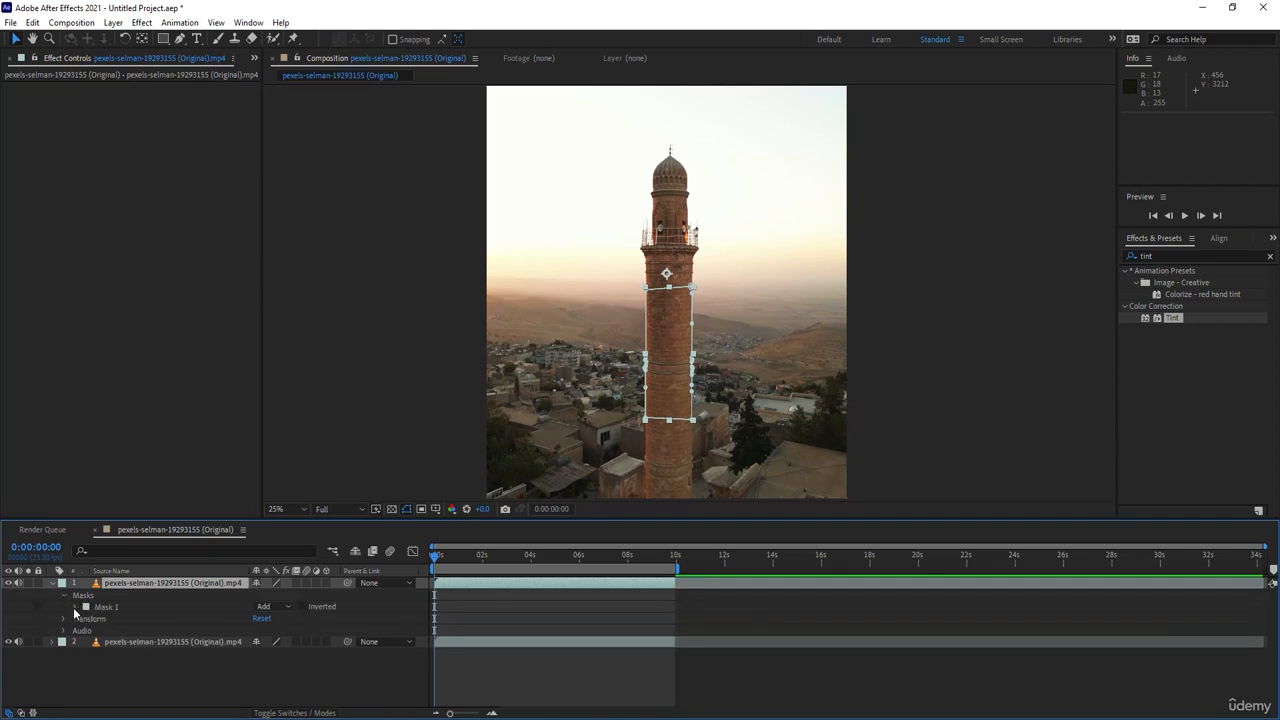
click(74, 607)
click(115, 620)
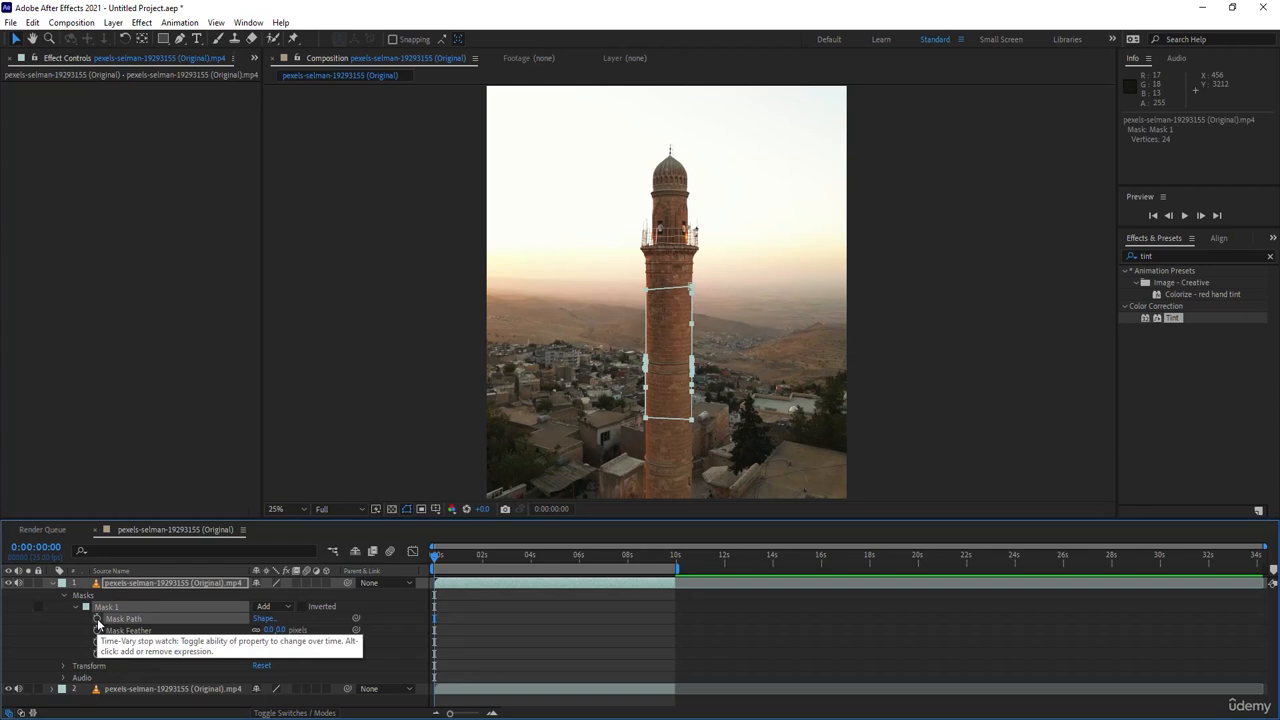
click(97, 619)
- Go to 0:00:01:09 and shift the whole mask slightly so it realigns with the tower shaft
click(460, 565)
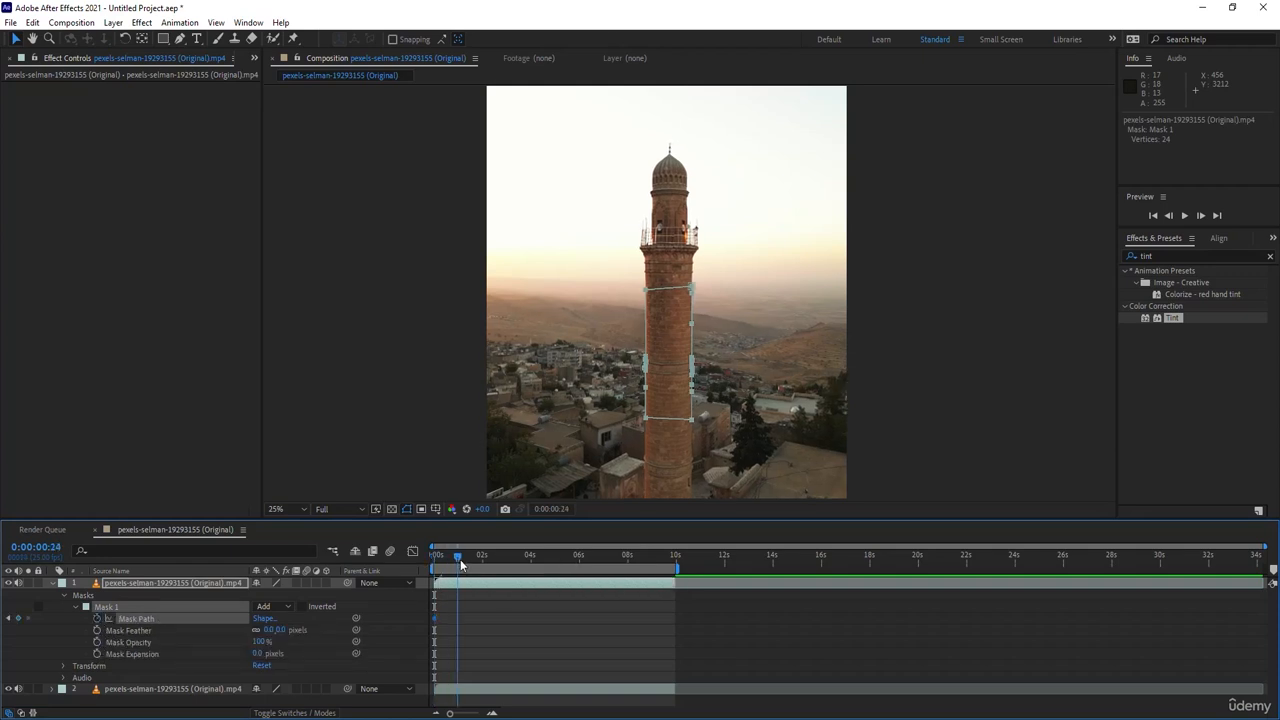
drag(460, 565, 466, 565)
double_click(668, 290)
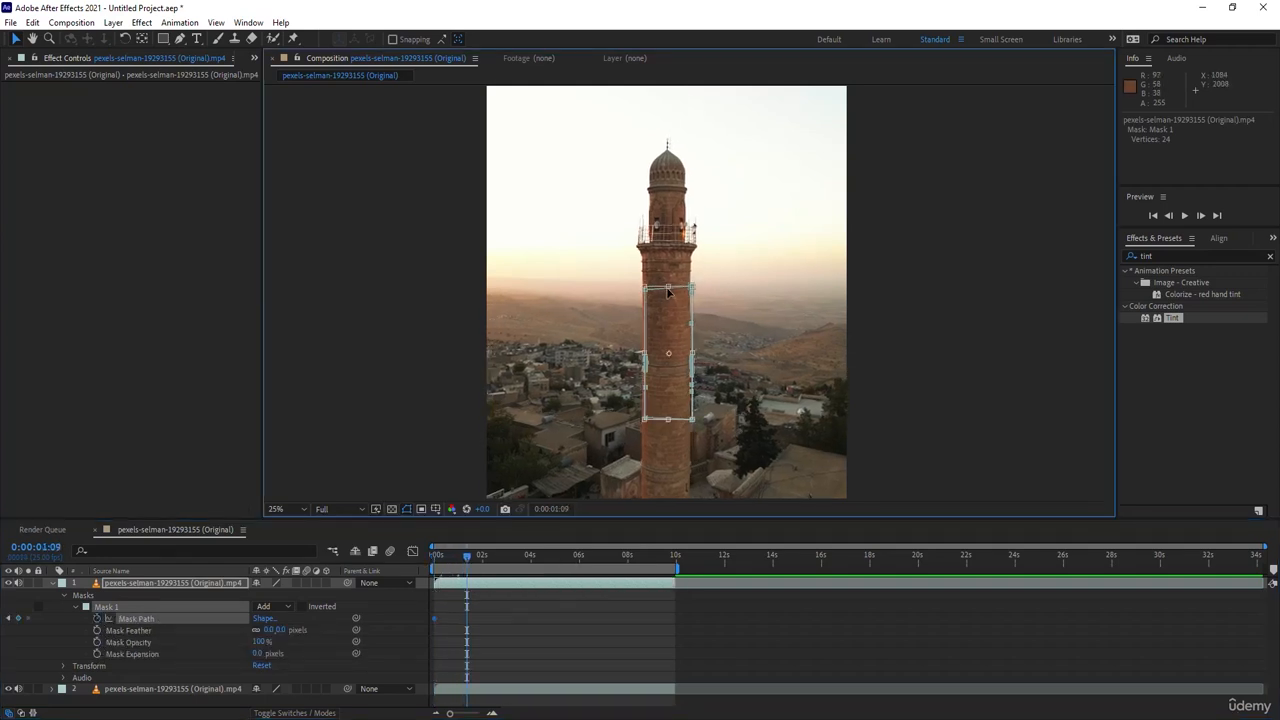
drag(678, 291, 674, 293)
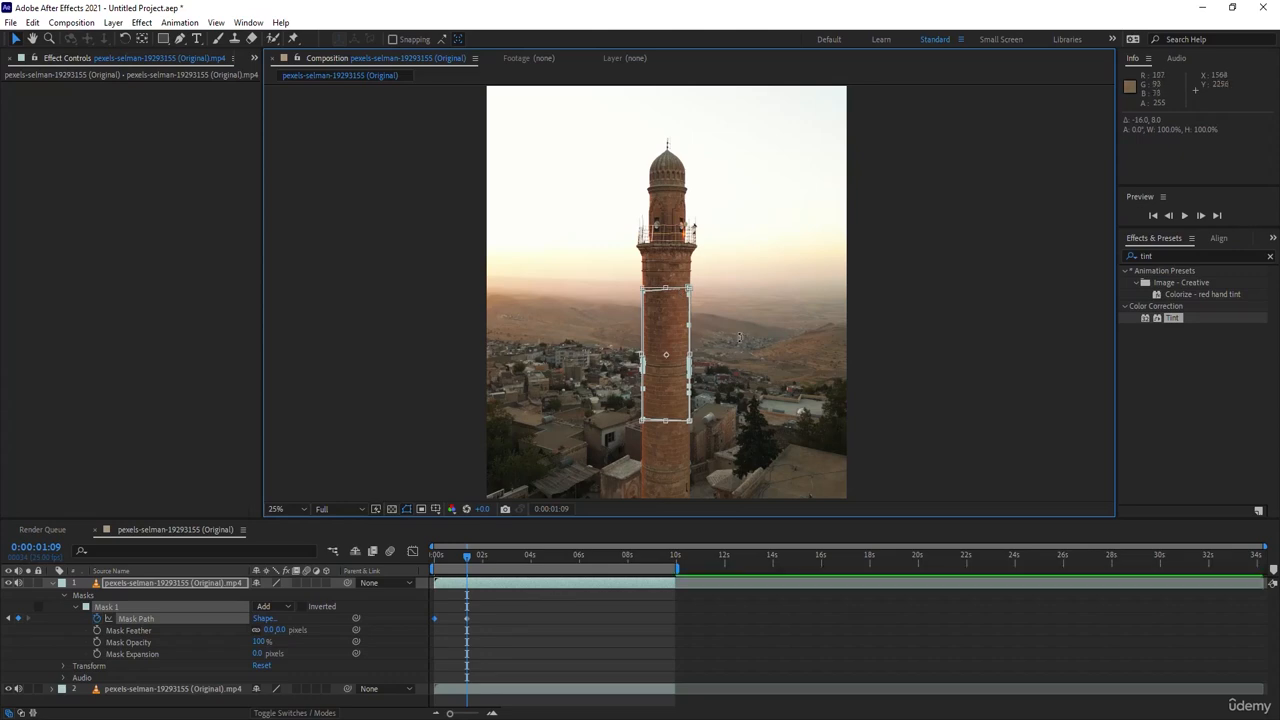
- Go to 0:00:02:11, move the mask back over the shaft and adjust its lower-right corner to fit the tower
scroll(677, 330, up, 2)
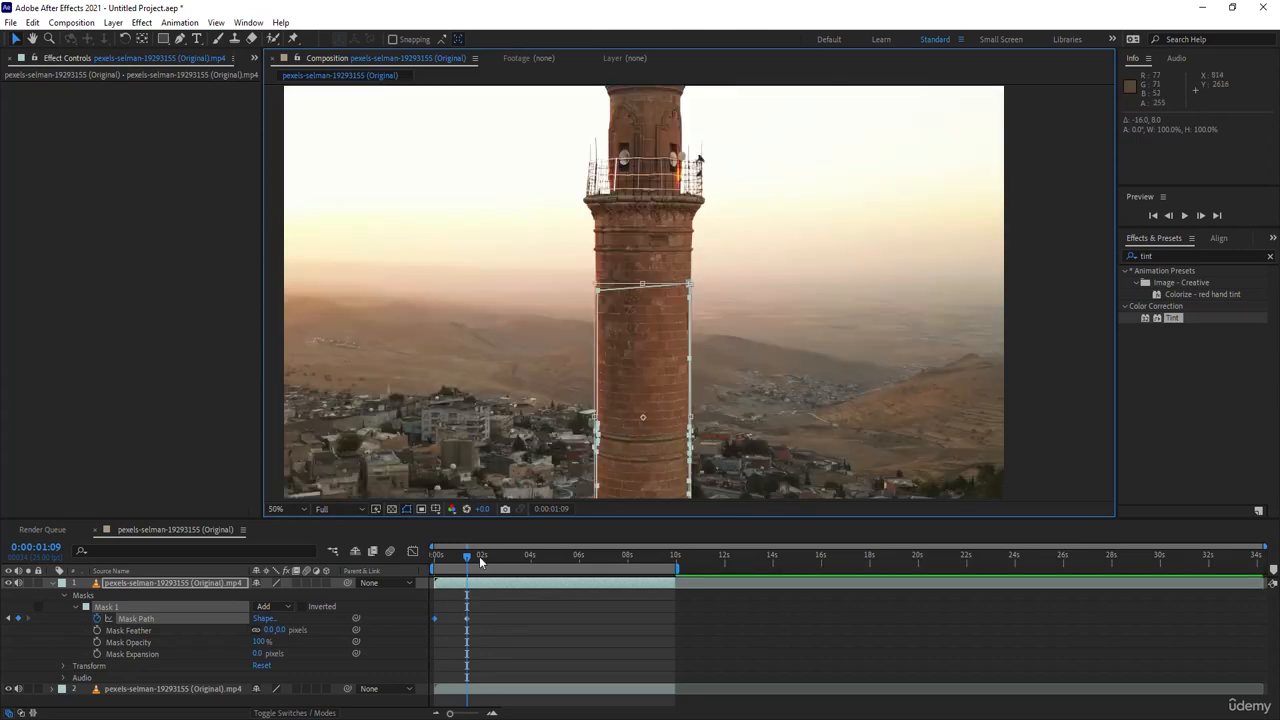
drag(480, 562, 493, 562)
scroll(650, 215, down, 2)
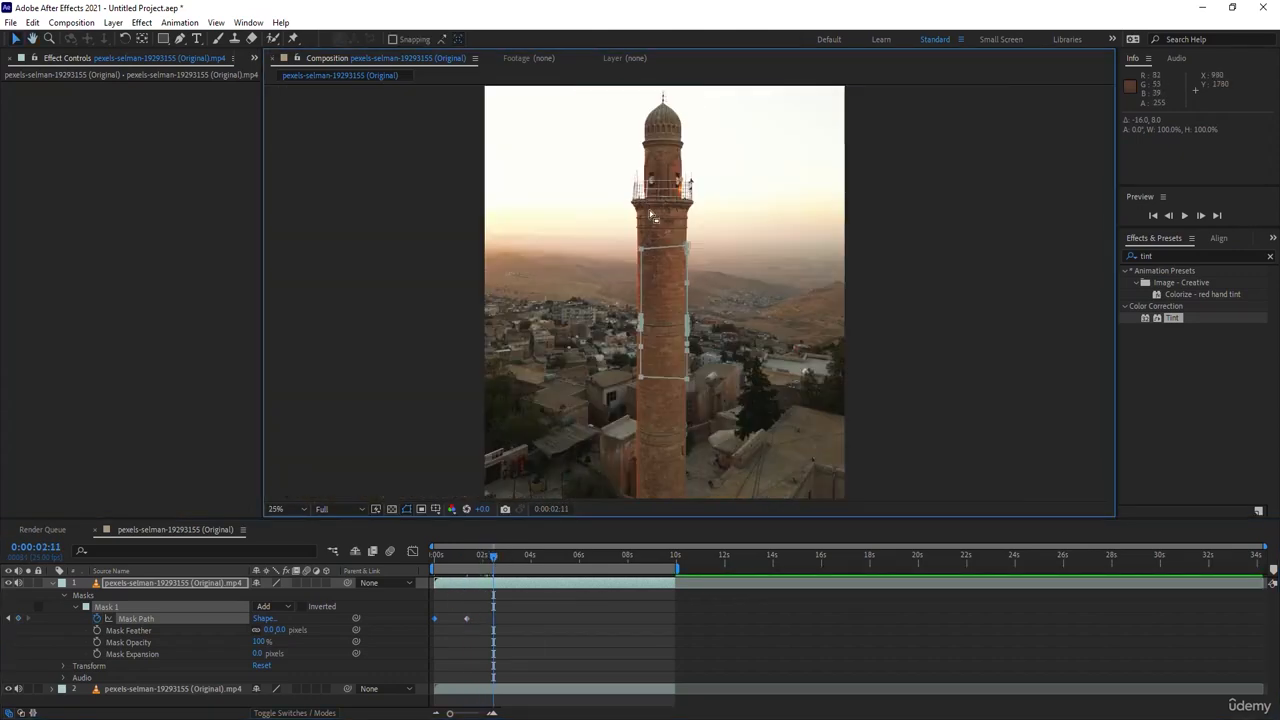
scroll(662, 252, up, 2)
double_click(640, 202)
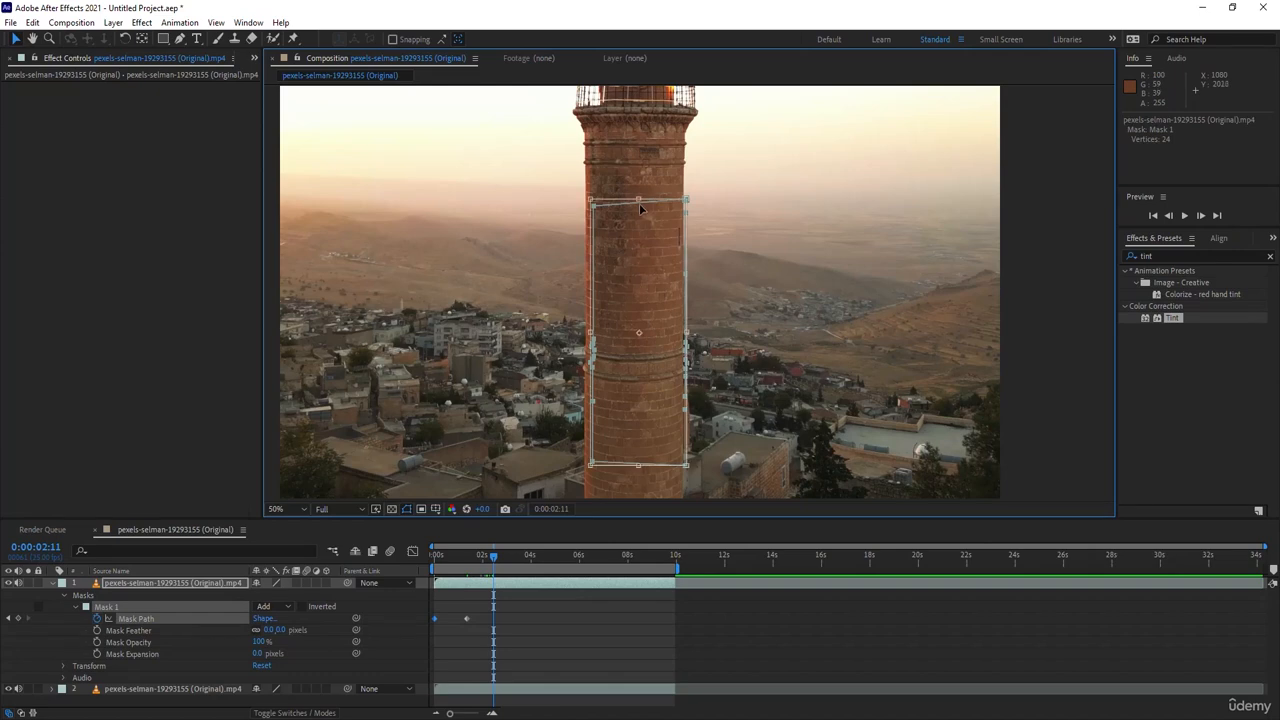
drag(662, 203, 658, 205)
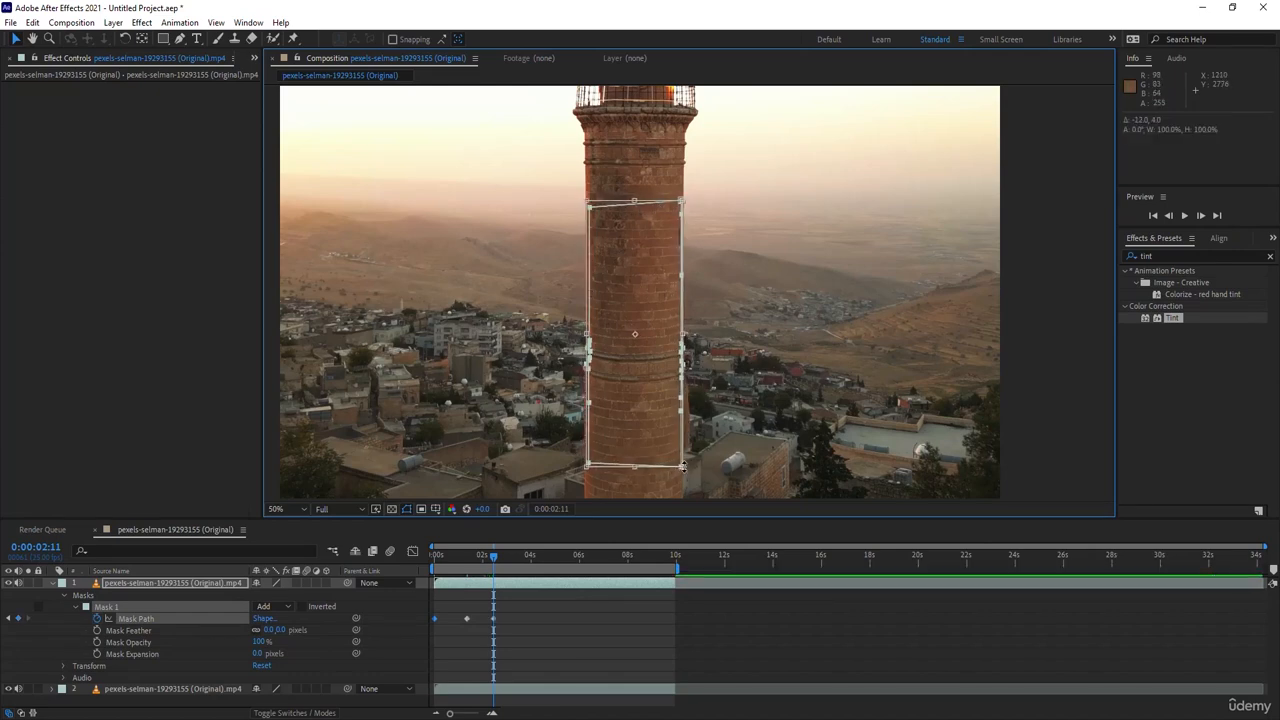
drag(681, 467, 686, 470)
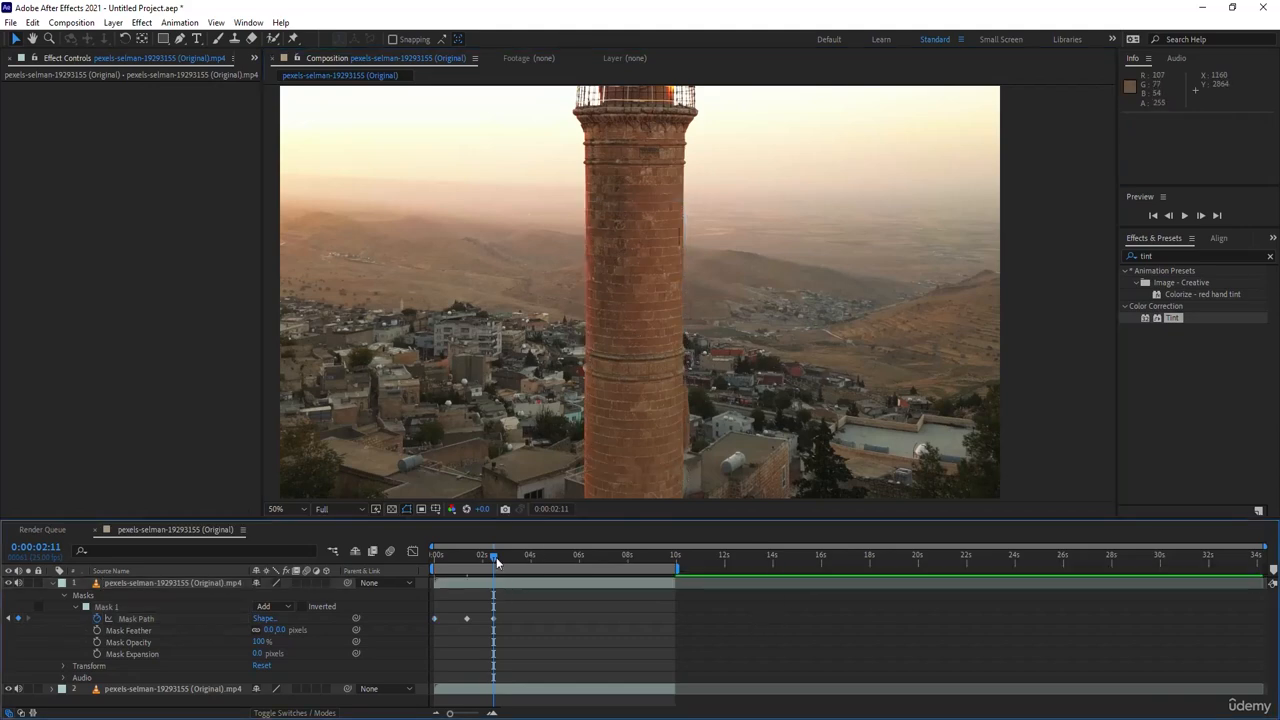
- Return to the first frame, put the Tint effect back on the top layer and hide the mask outlines
drag(494, 557, 434, 561)
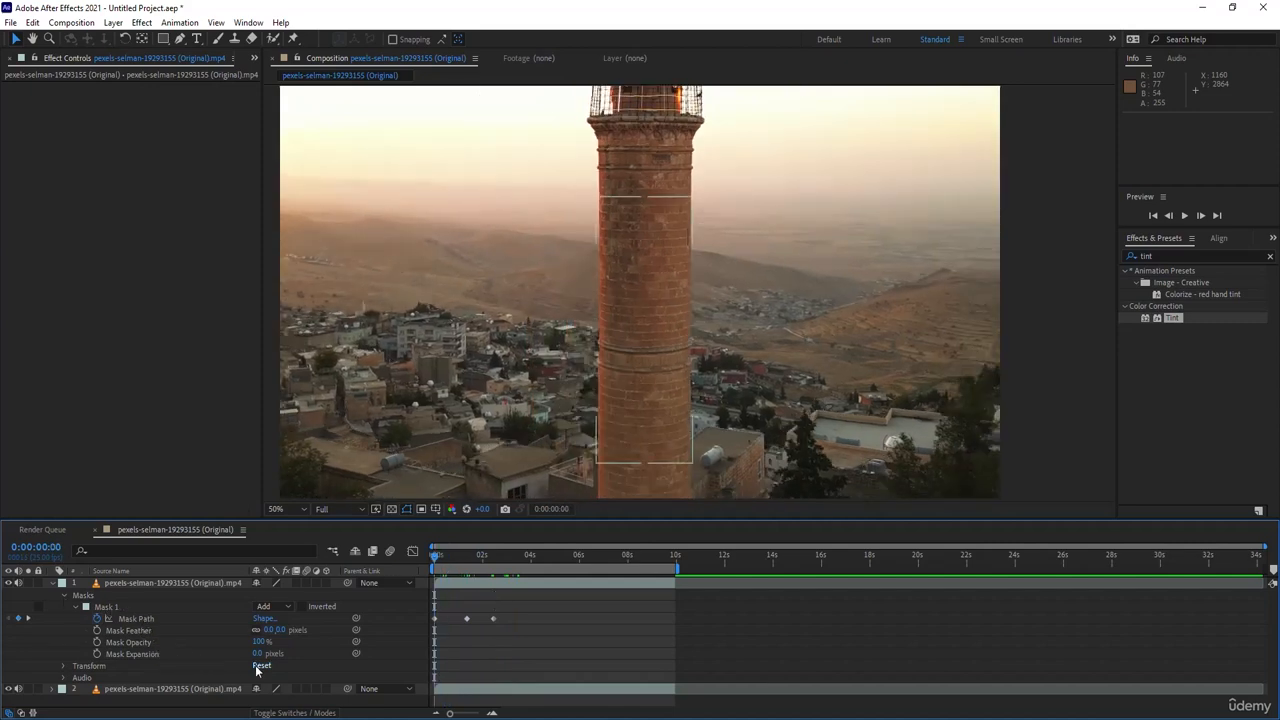
drag(272, 636, 130, 587)
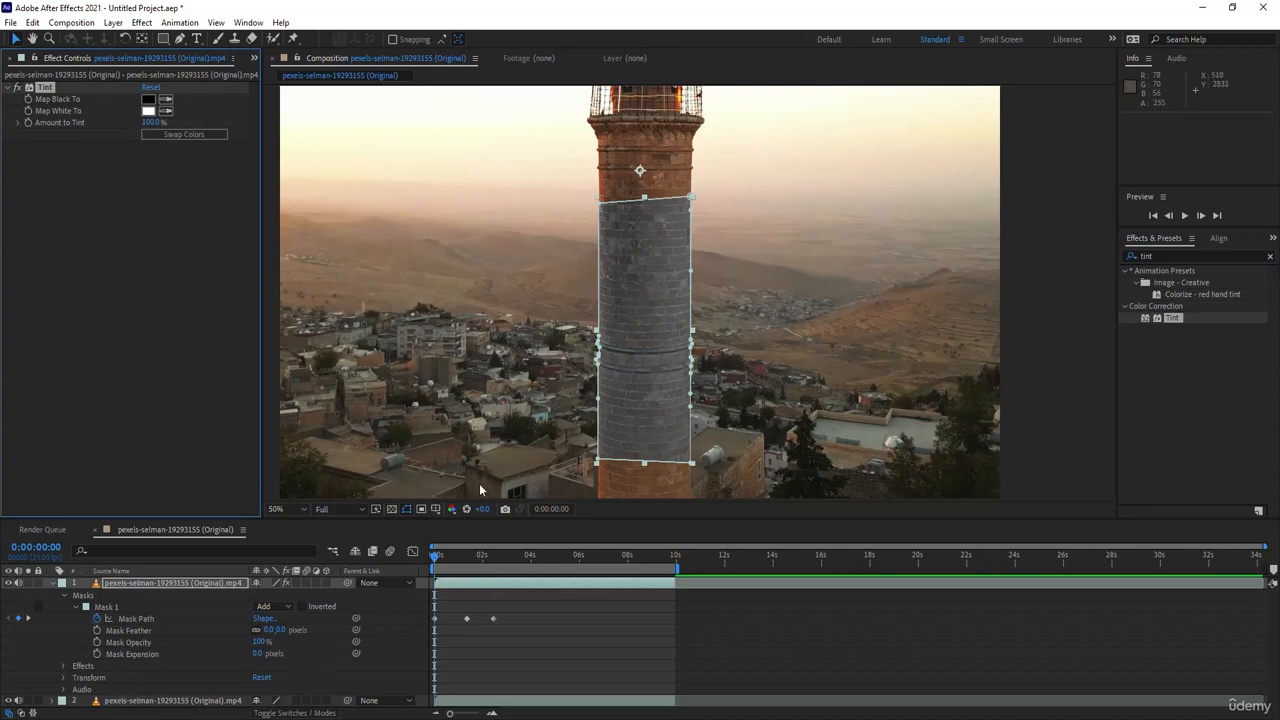
click(406, 509)
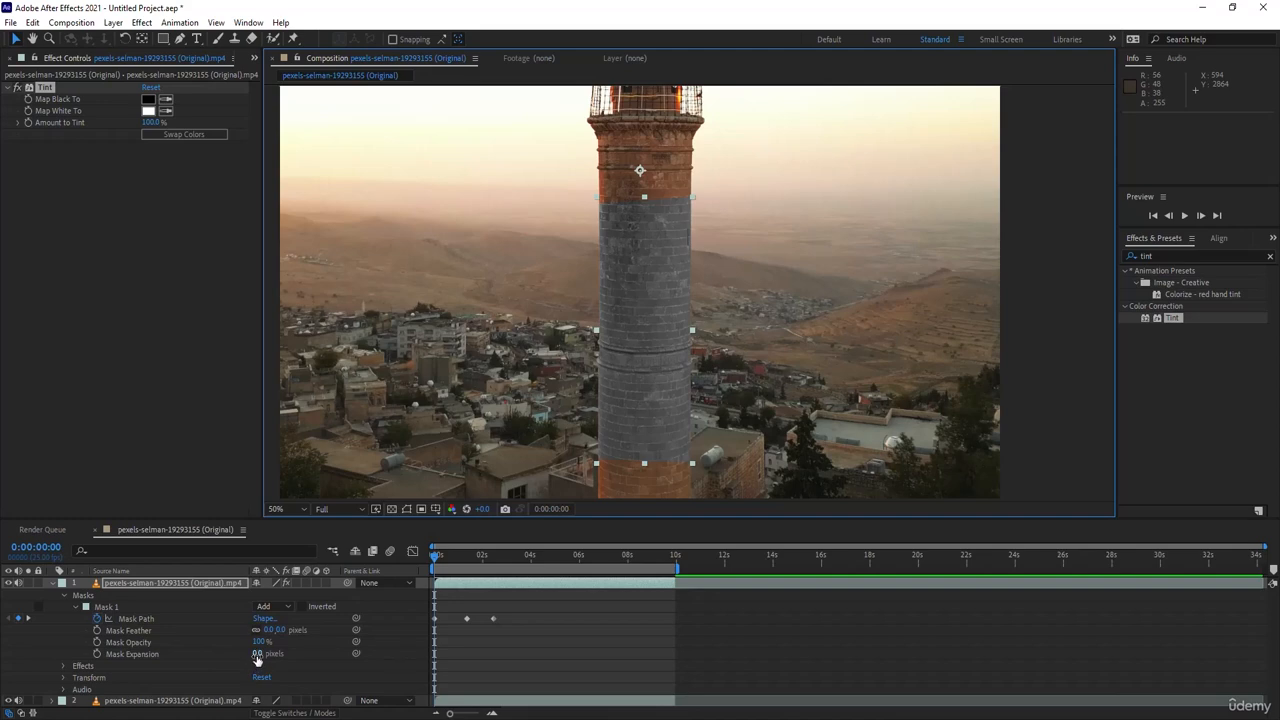
- Try softening the tinted section's edges with Mask Feather and inspect the result on the tower
mouse_move(279, 636)
mouse_down()
mouse_move(388, 629)
mouse_move(272, 630)
mouse_up()
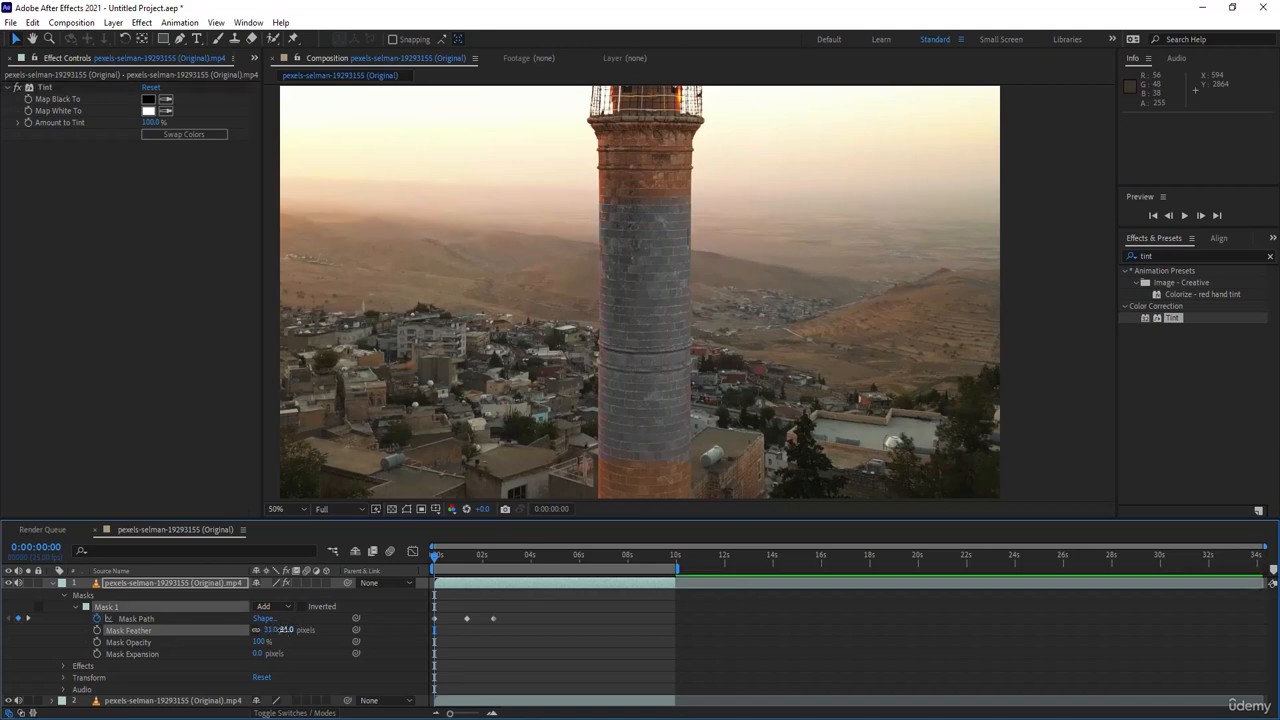
click(288, 631)
mouse_move(435, 556)
mouse_down()
mouse_move(497, 562)
mouse_move(427, 556)
mouse_up()
scroll(365, 384, down, 2)
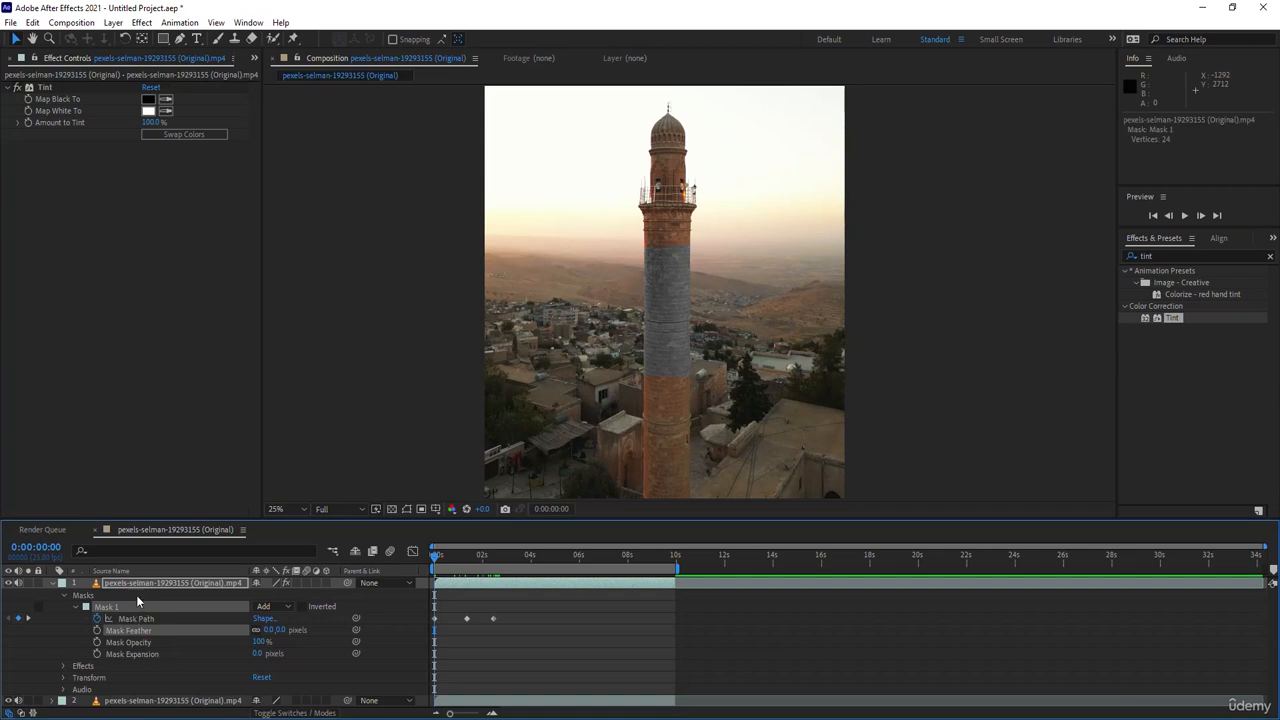
- Delete Mask 1 and the Tint effect from the top video layer
key(Delete)
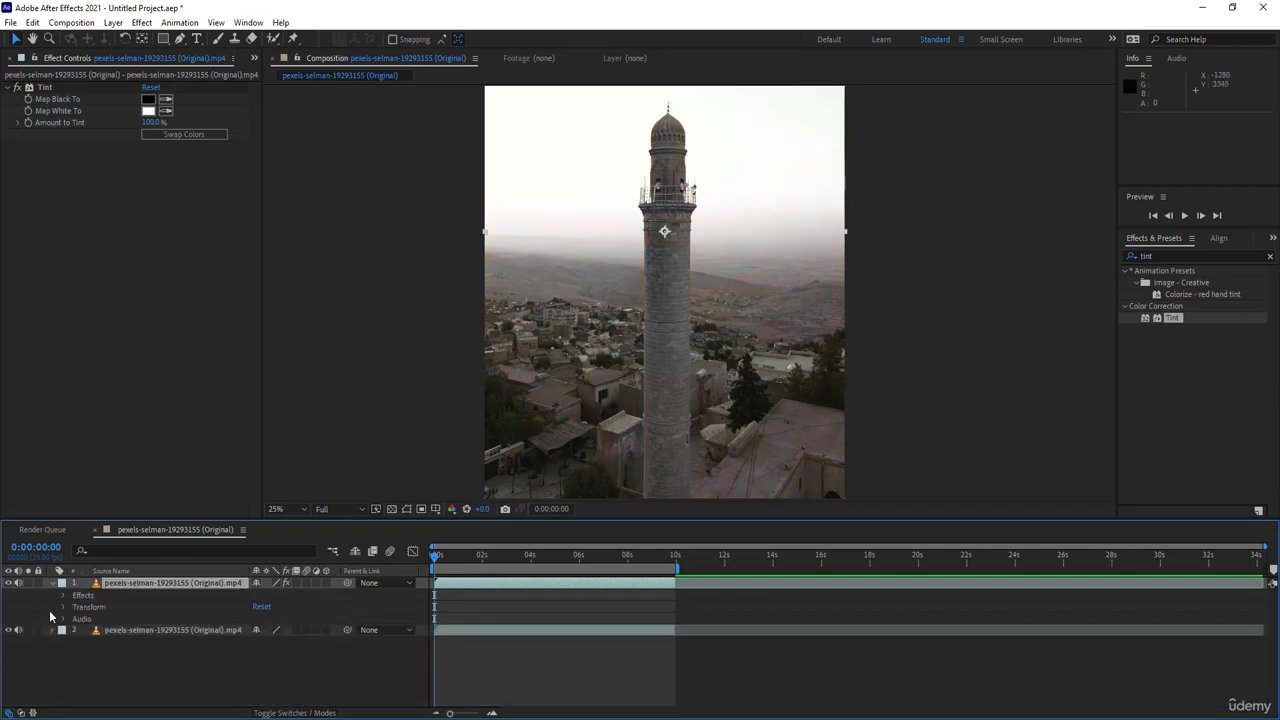
click(50, 88)
key(Delete)
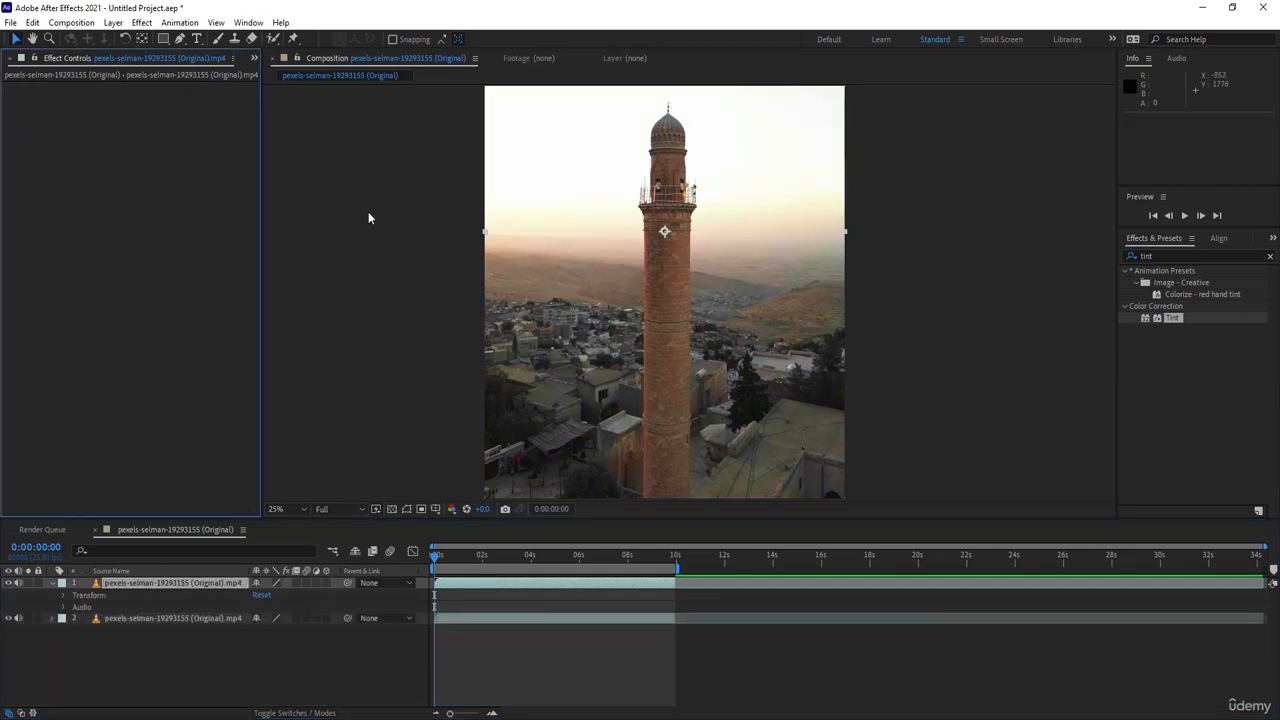
- Activate the Roto Brush tool and open the top video layer in its Layer view at the first frame
click(150, 598)
click(145, 585)
click(147, 596)
click(159, 582)
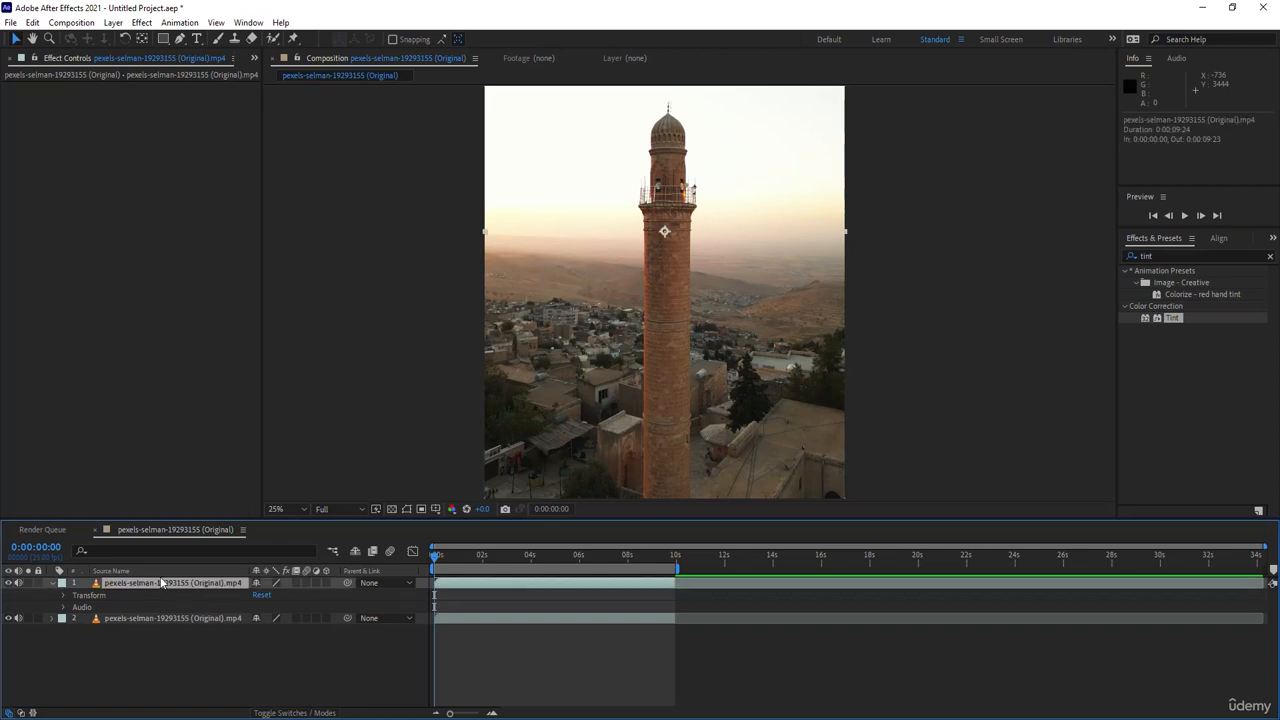
click(273, 39)
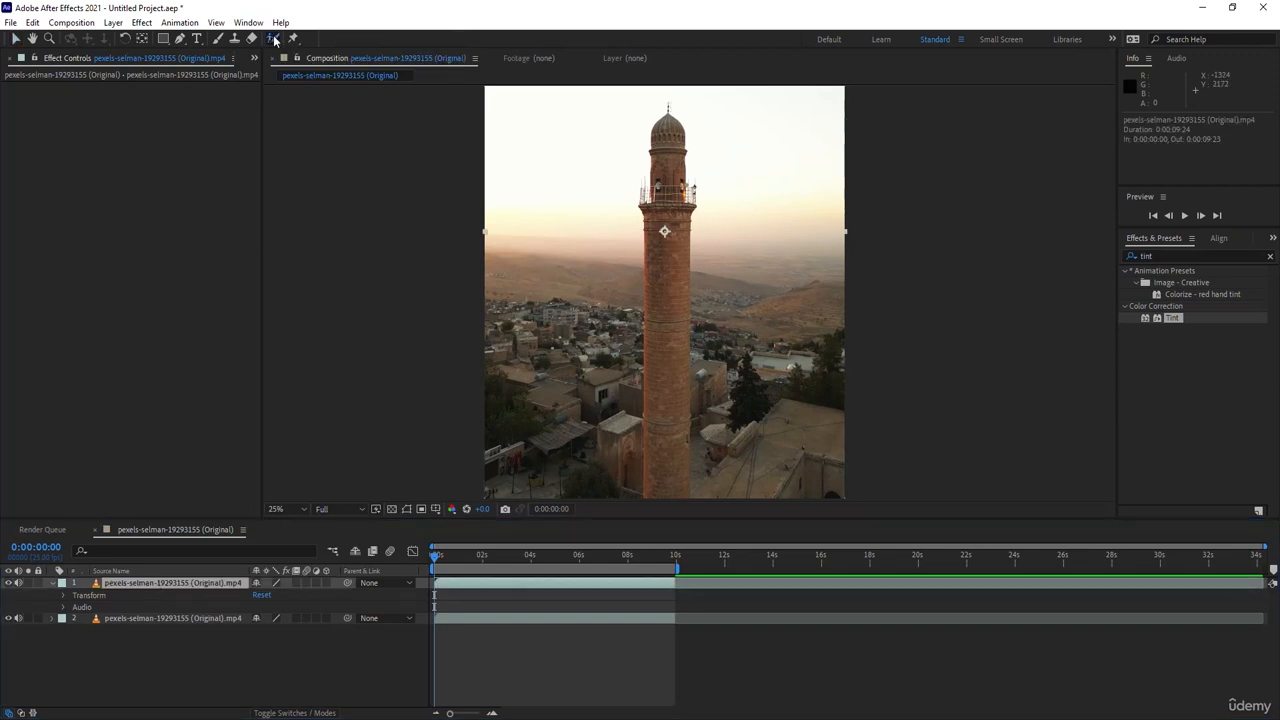
click(666, 262)
double_click(176, 586)
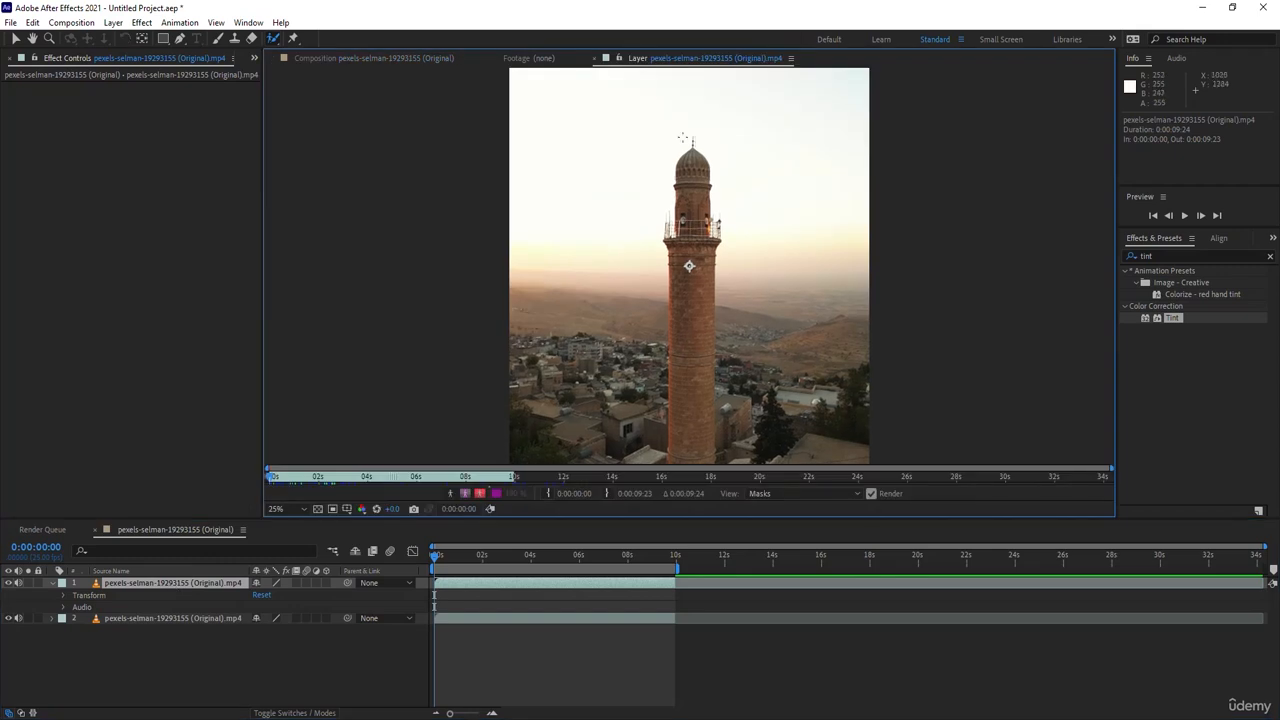
click(354, 59)
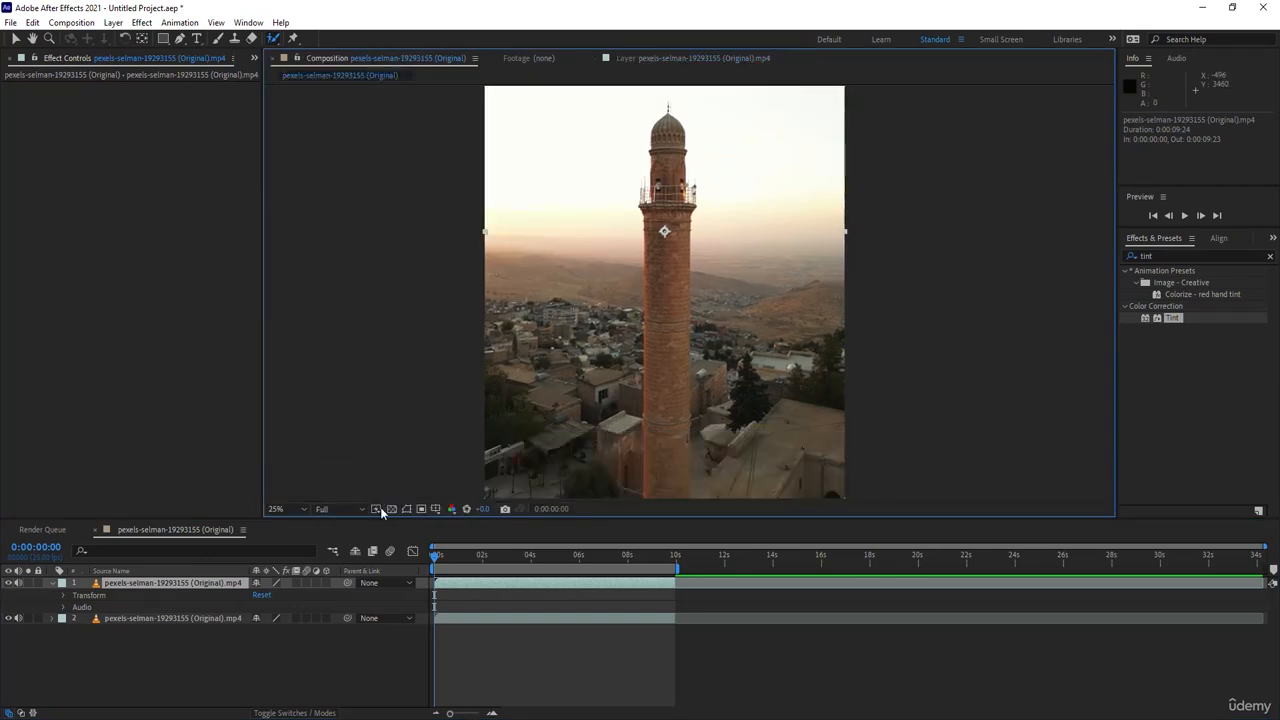
double_click(158, 582)
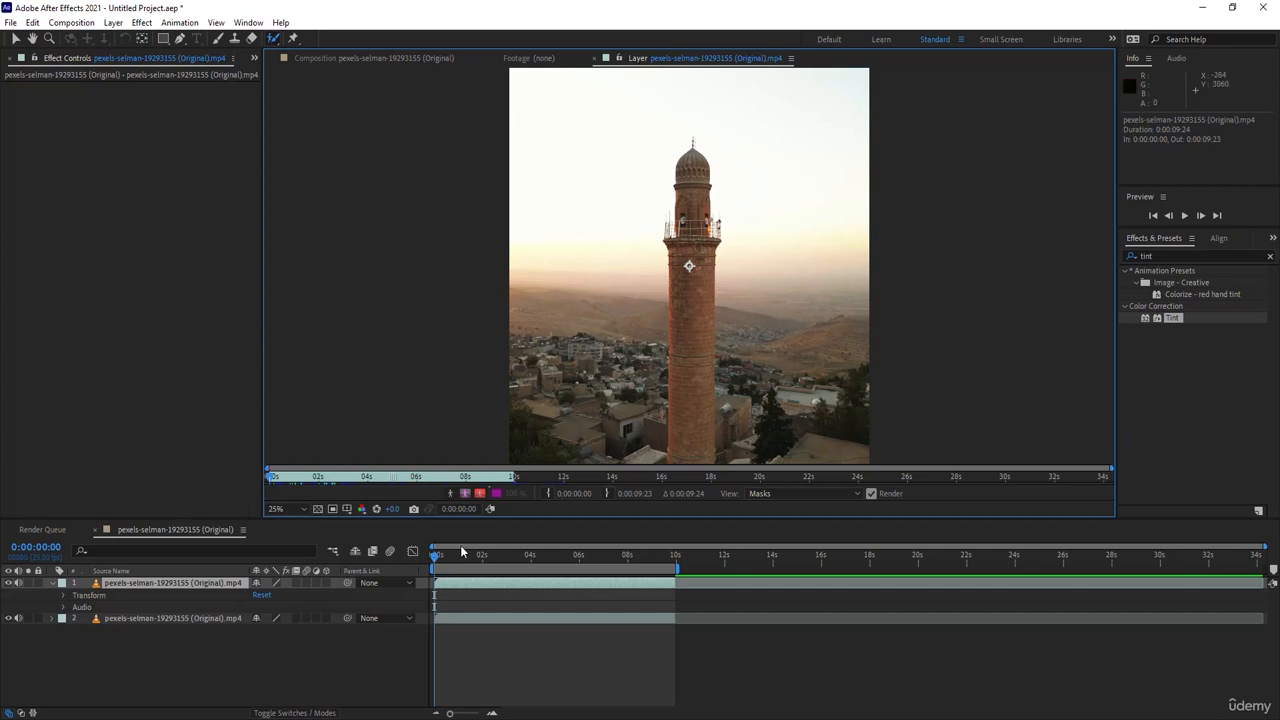
mouse_move(437, 556)
mouse_down()
mouse_move(530, 557)
mouse_move(426, 558)
mouse_up()
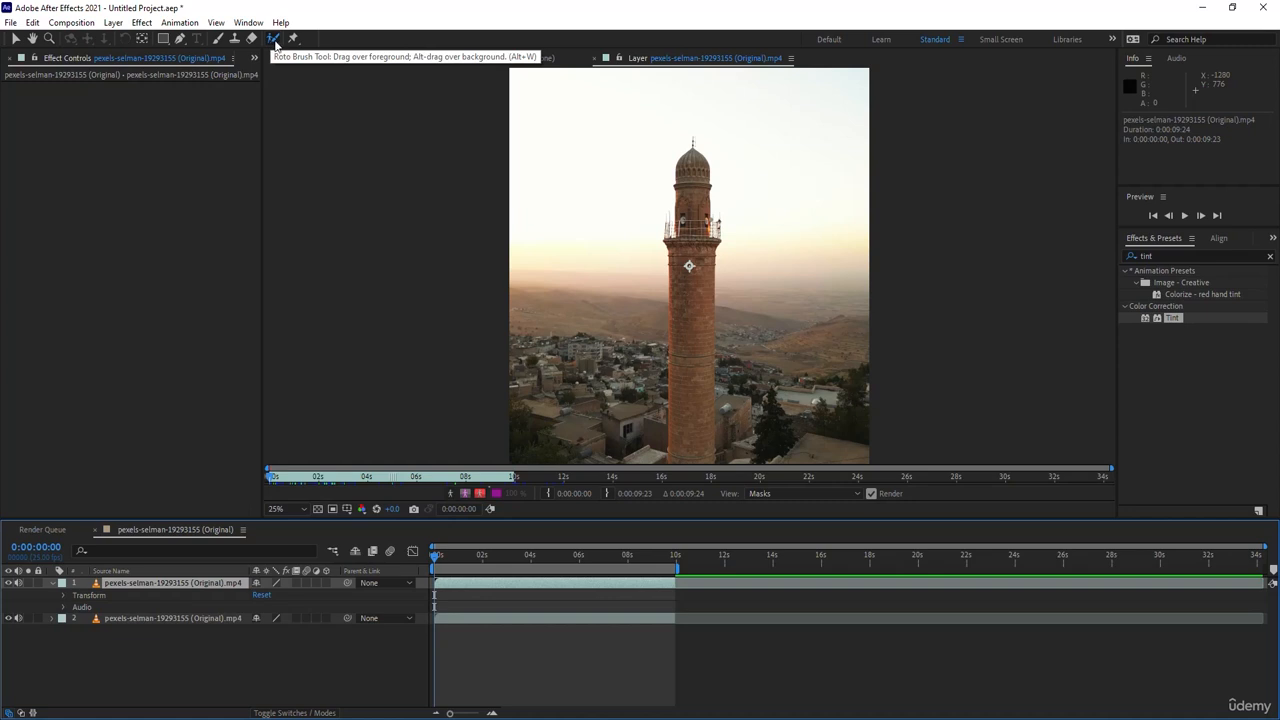
- Enlarge the Roto Brush tip and paint a foreground stroke up the tower from the shaft's base to the dome
click(274, 40)
scroll(689, 265, up, 2)
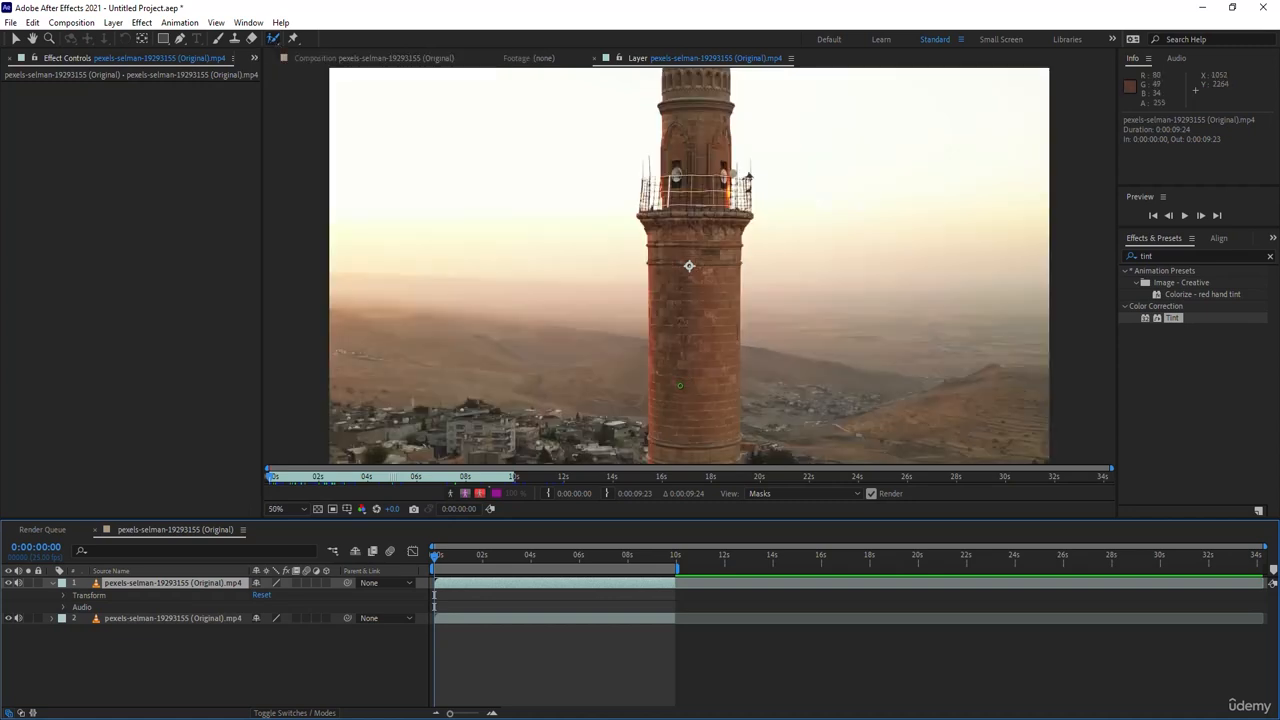
drag(689, 265, 675, 165)
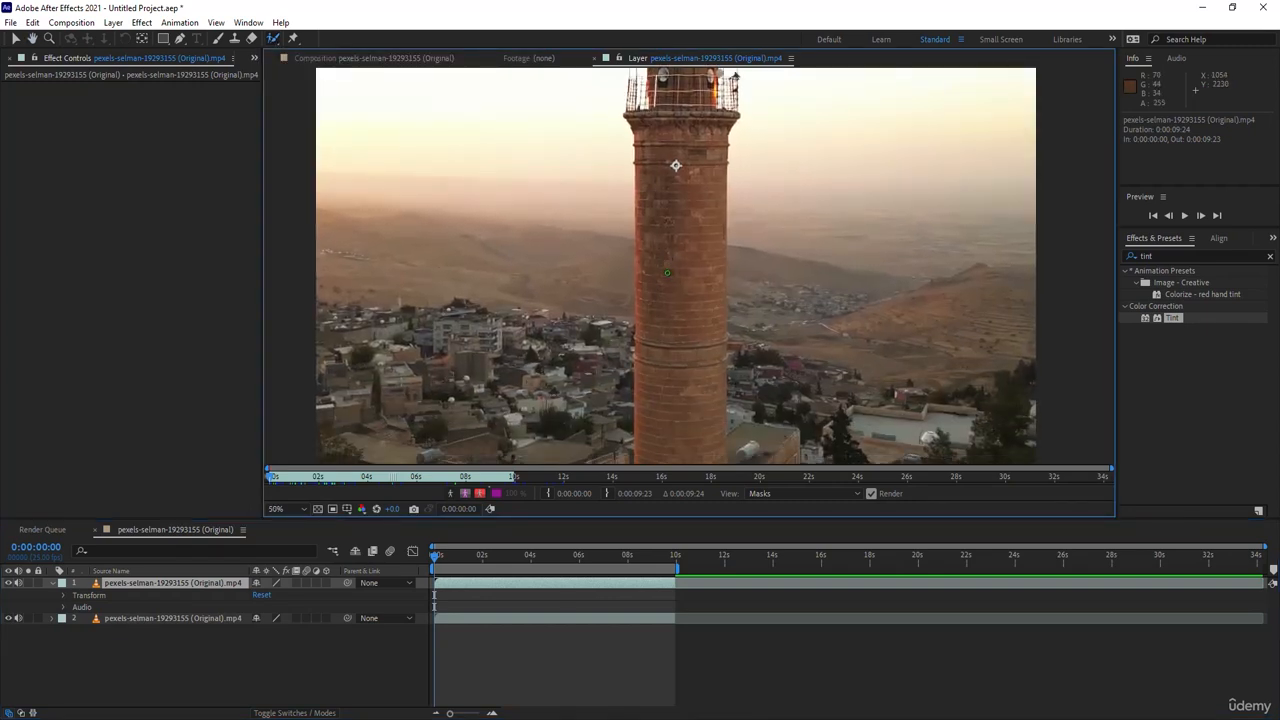
alt+click(668, 273)
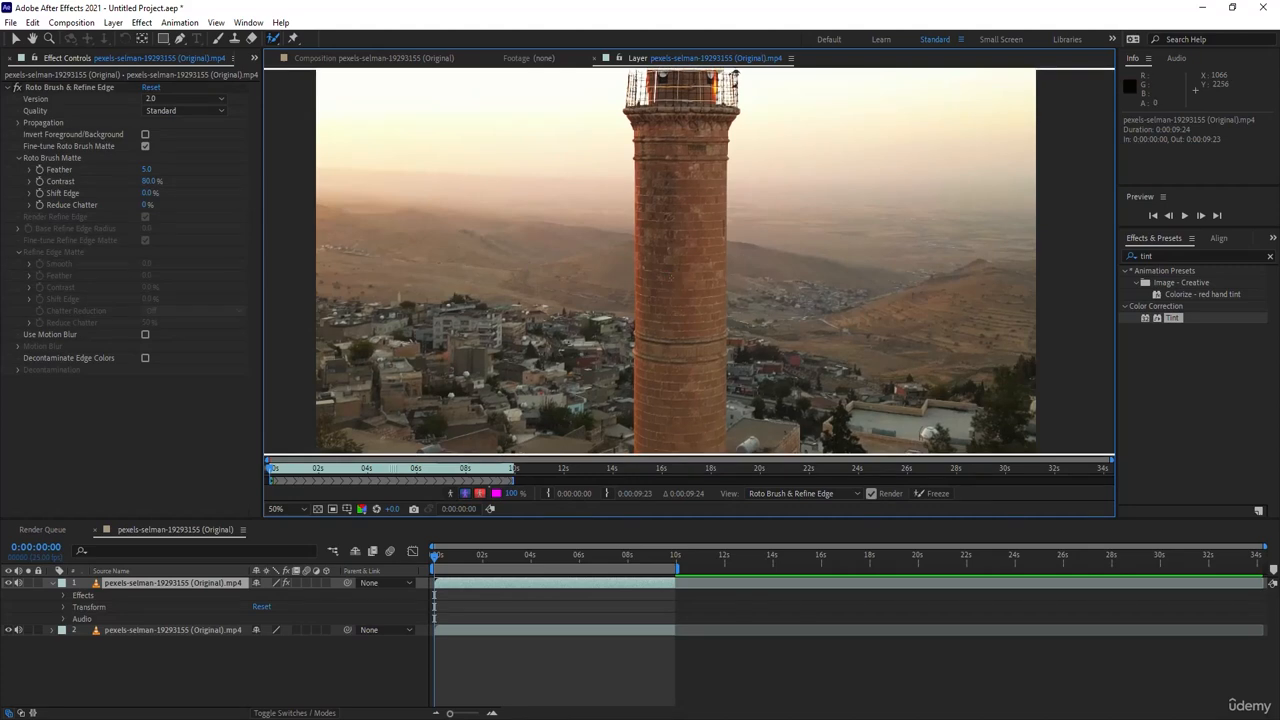
drag(671, 277, 713, 277)
key(comma)
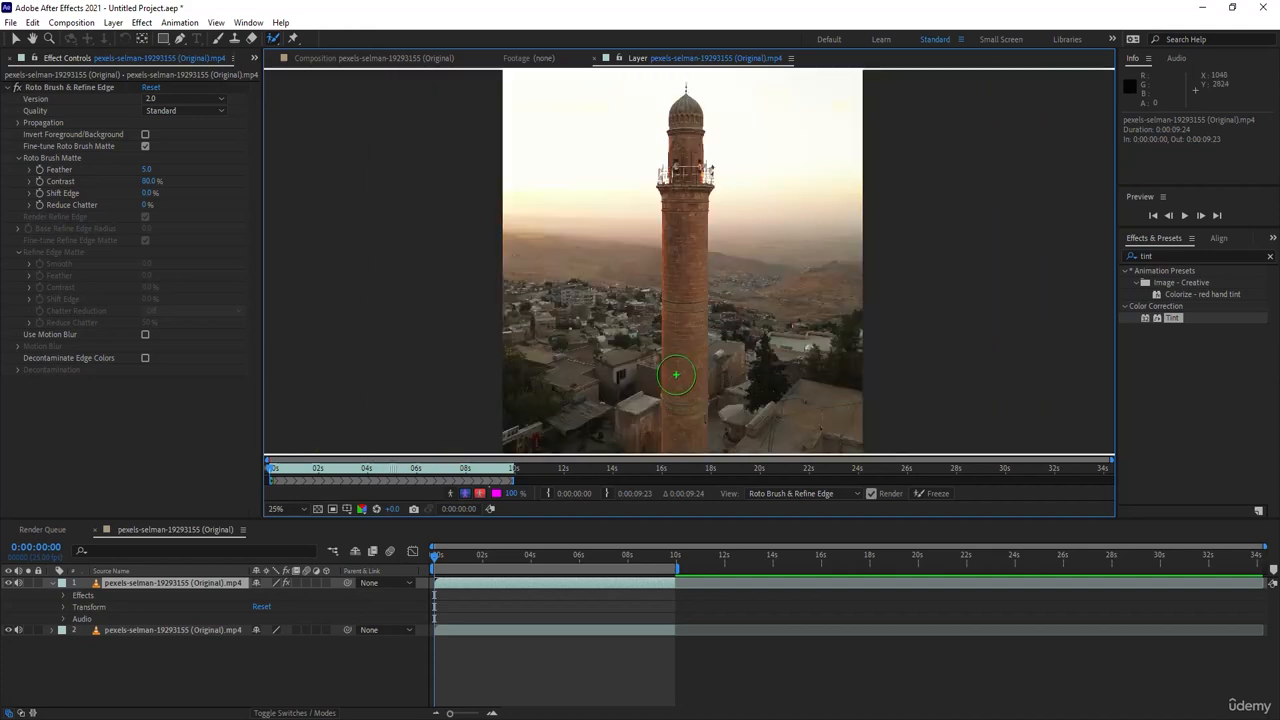
drag(683, 428, 685, 118)
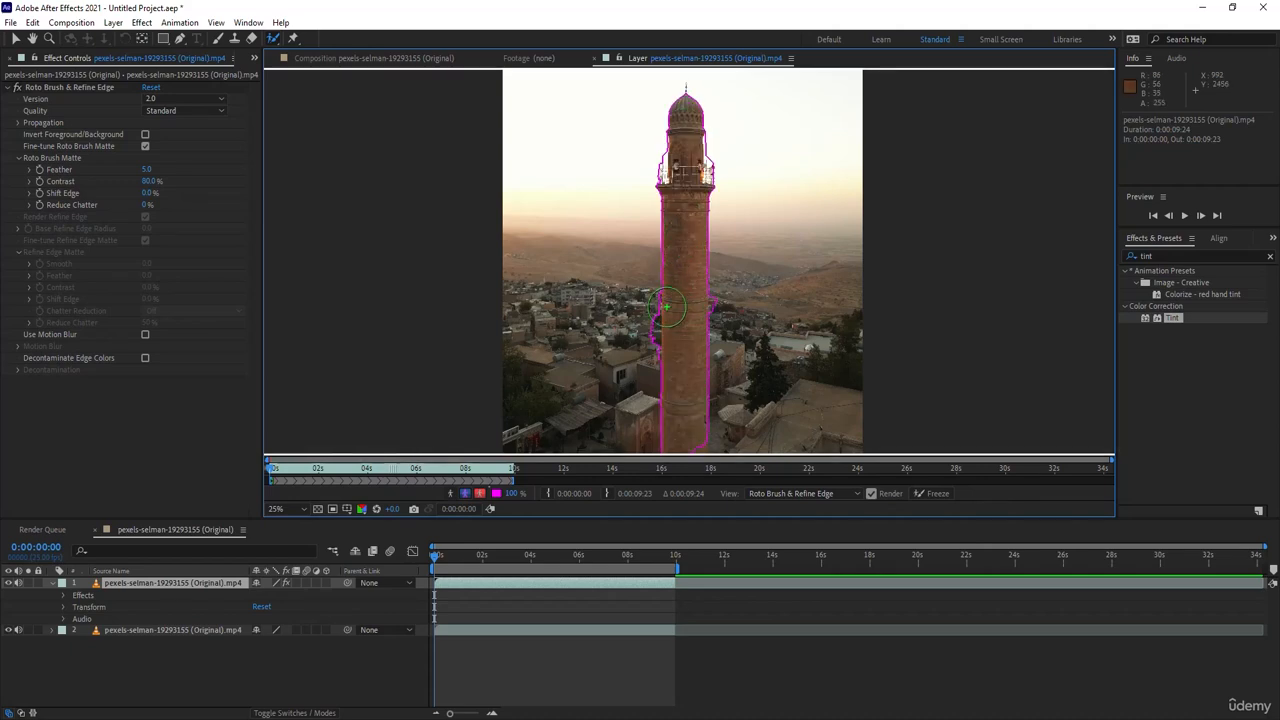
- Subtract the background bulges on both sides of the tower's shaft from the selection with Roto Brush background strokes
key(period)
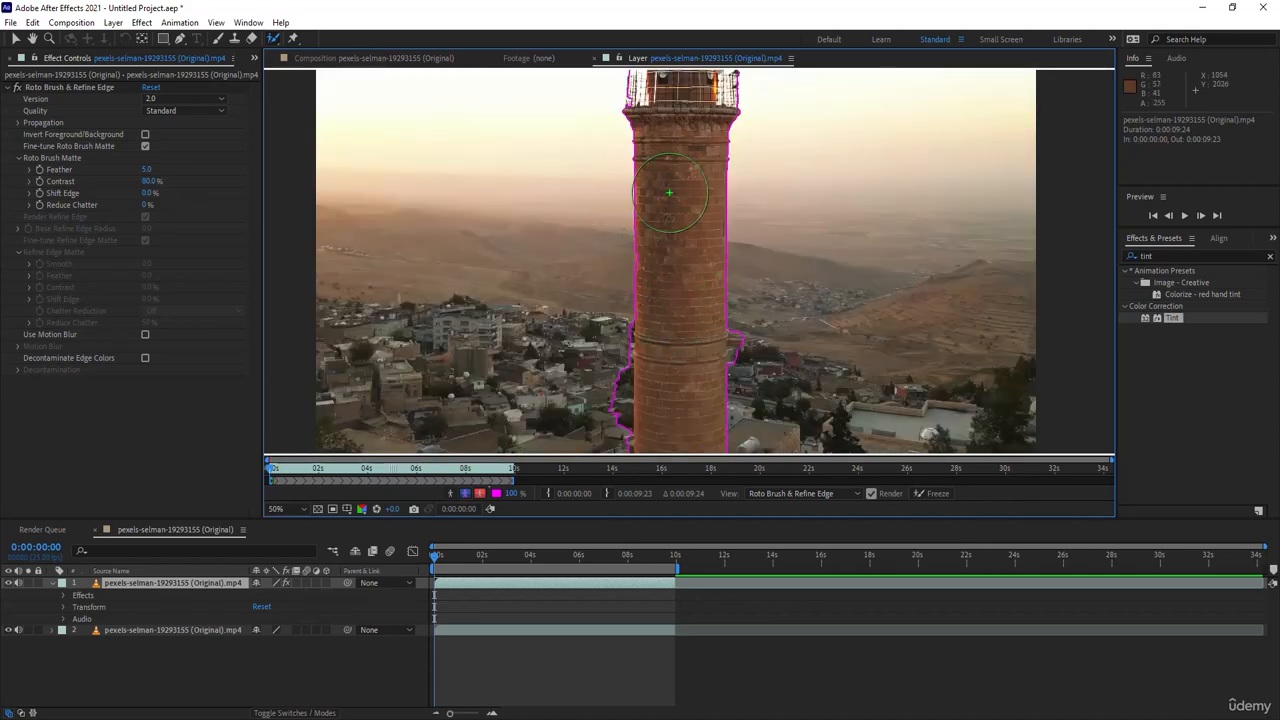
mouse_move(667, 189)
mouse_down()
mouse_move(653, 319)
mouse_move(646, 166)
mouse_up()
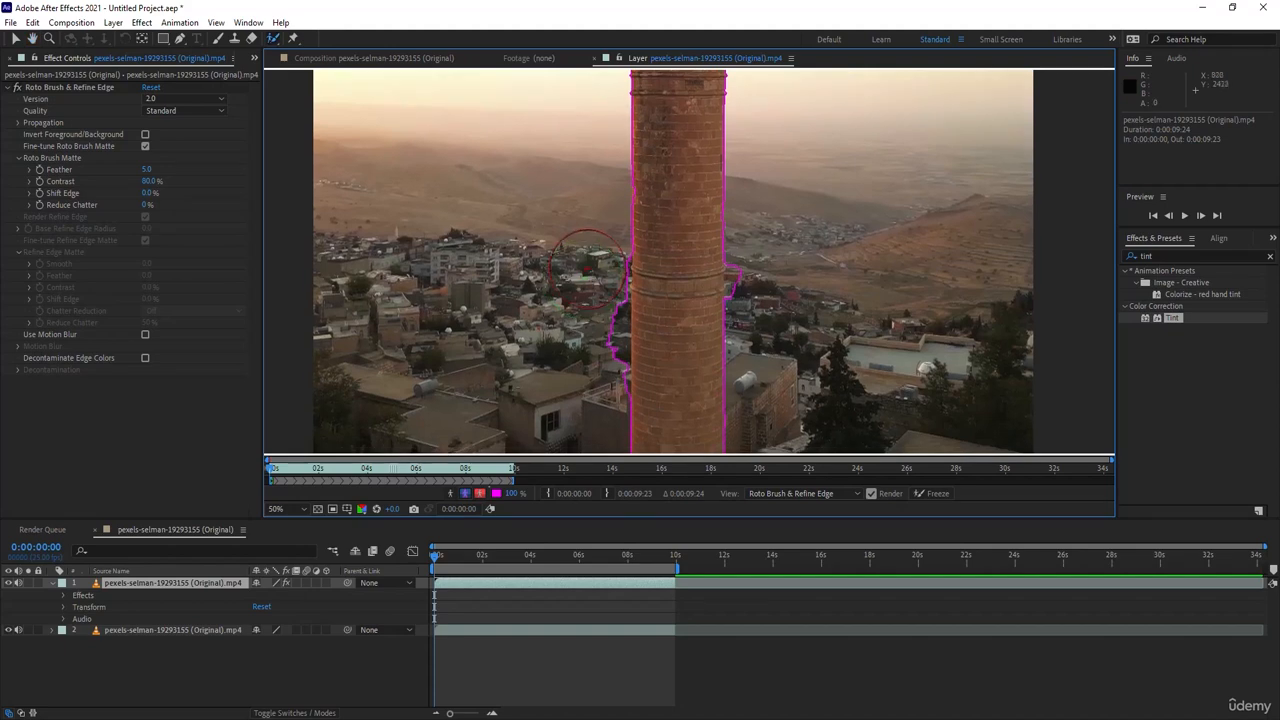
drag(590, 263, 594, 360)
drag(779, 269, 766, 271)
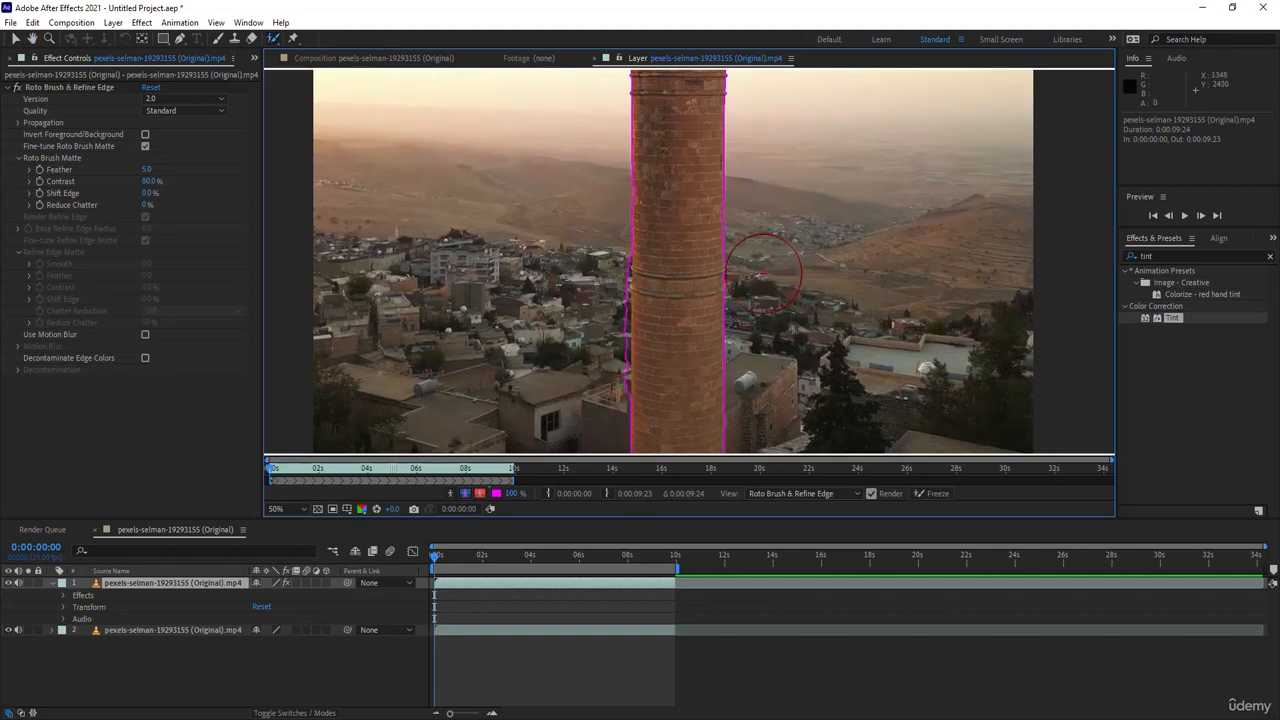
drag(590, 302, 588, 310)
mouse_move(586, 358)
mouse_down()
mouse_move(590, 388)
mouse_move(591, 248)
mouse_up()
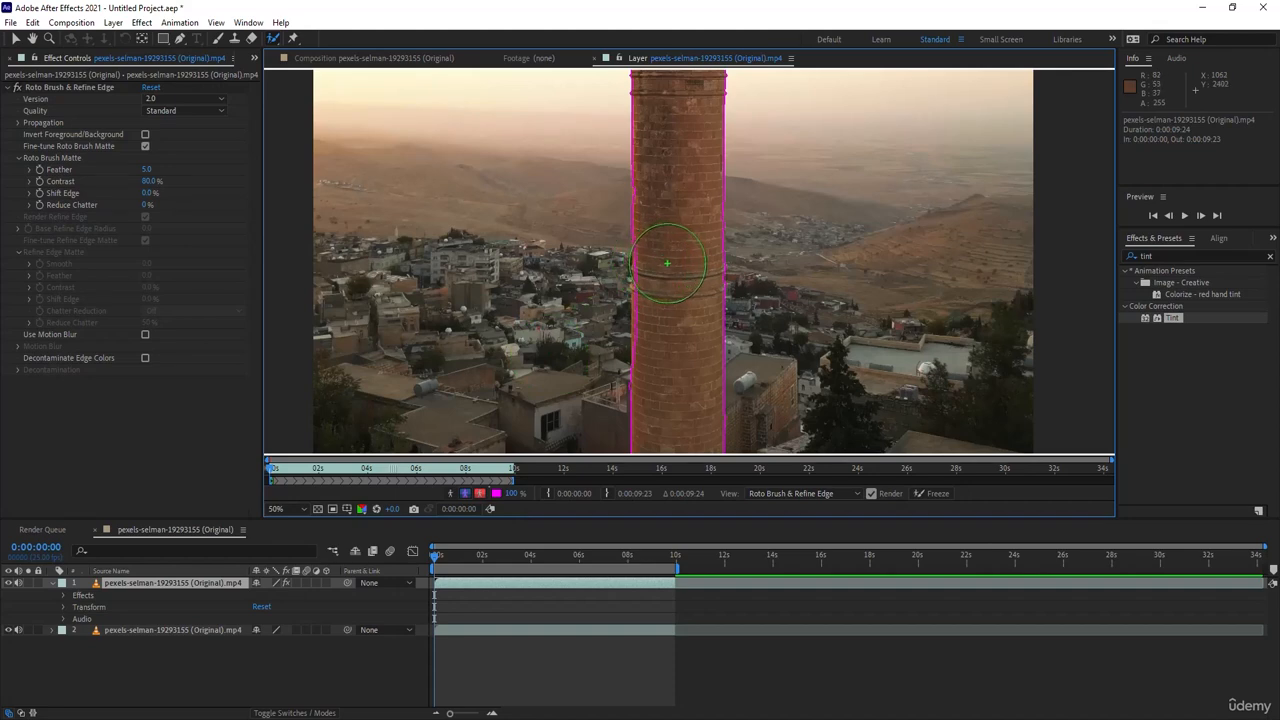
- Add Roto Brush foreground strokes down the middle of the tower's shaft, then return to the Selection tool
click(670, 267)
click(669, 310)
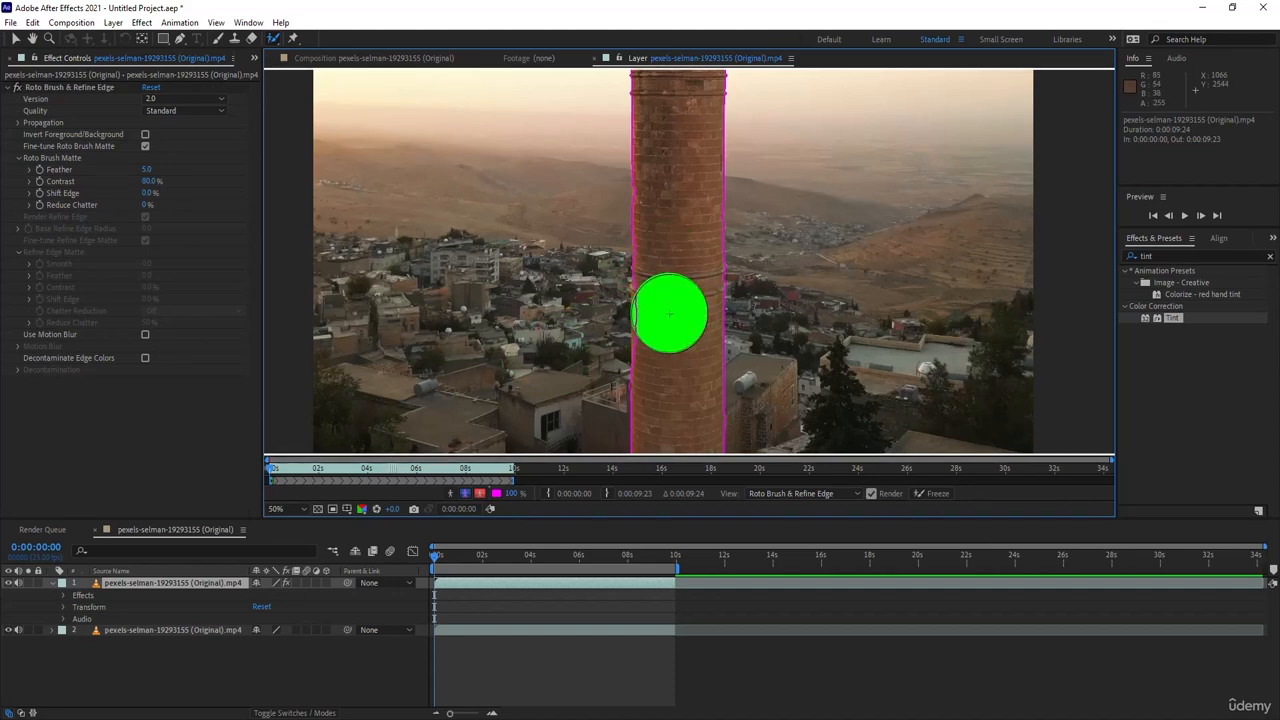
click(667, 358)
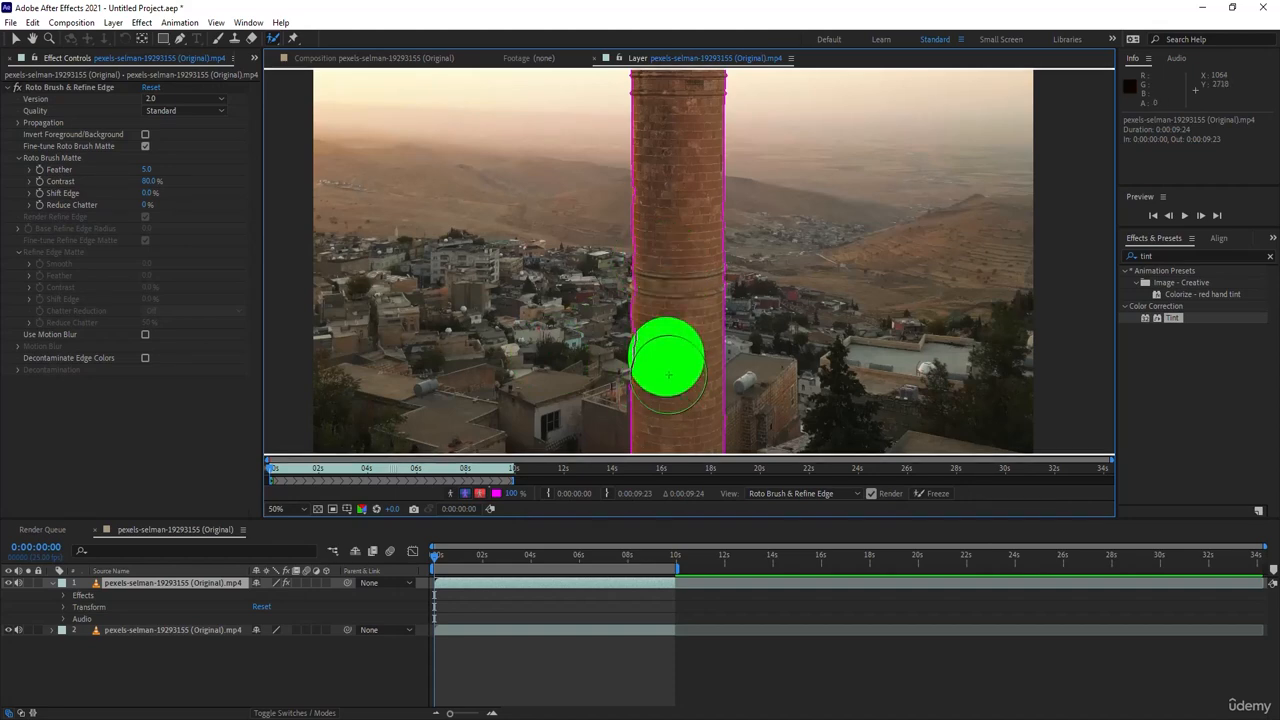
click(16, 38)
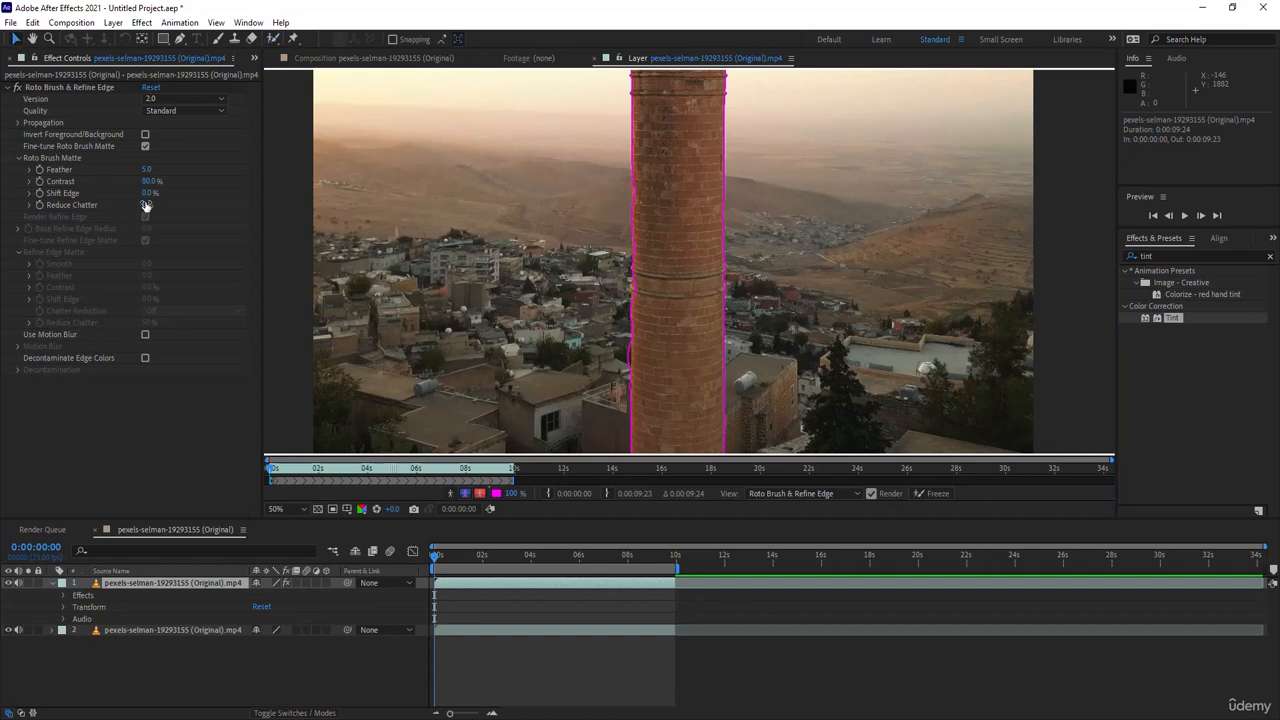
- Try a Feather of 20 in the Roto Brush Matte settings
click(148, 170)
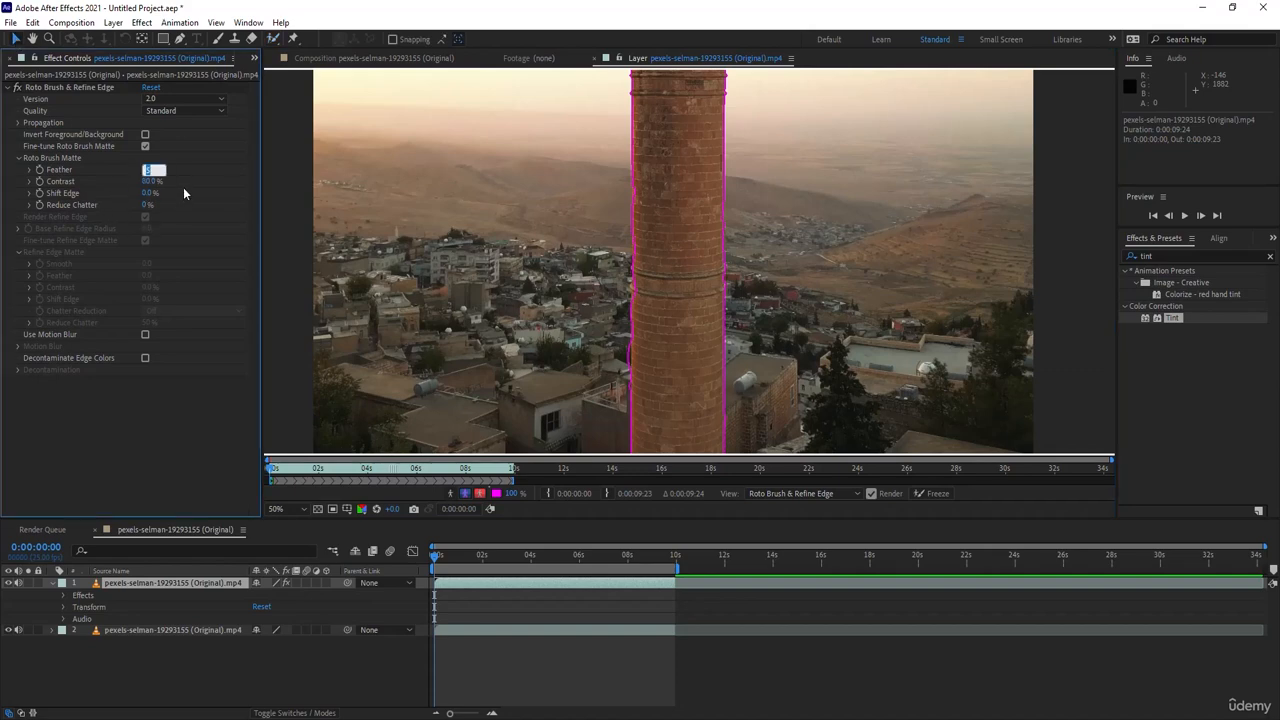
text(20)
key(Return)
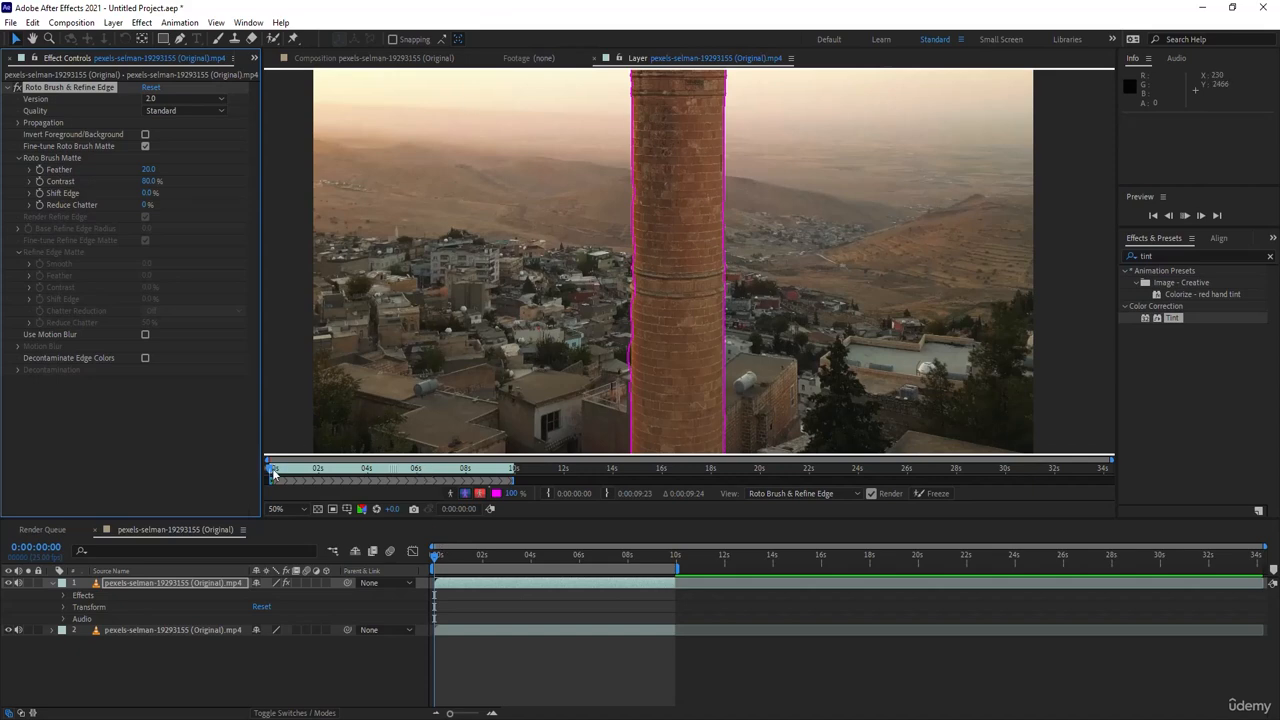
- Scrub the Layer view to 0:00:02:05 and check how the Roto Brush outline follows the tower
drag(272, 474, 281, 478)
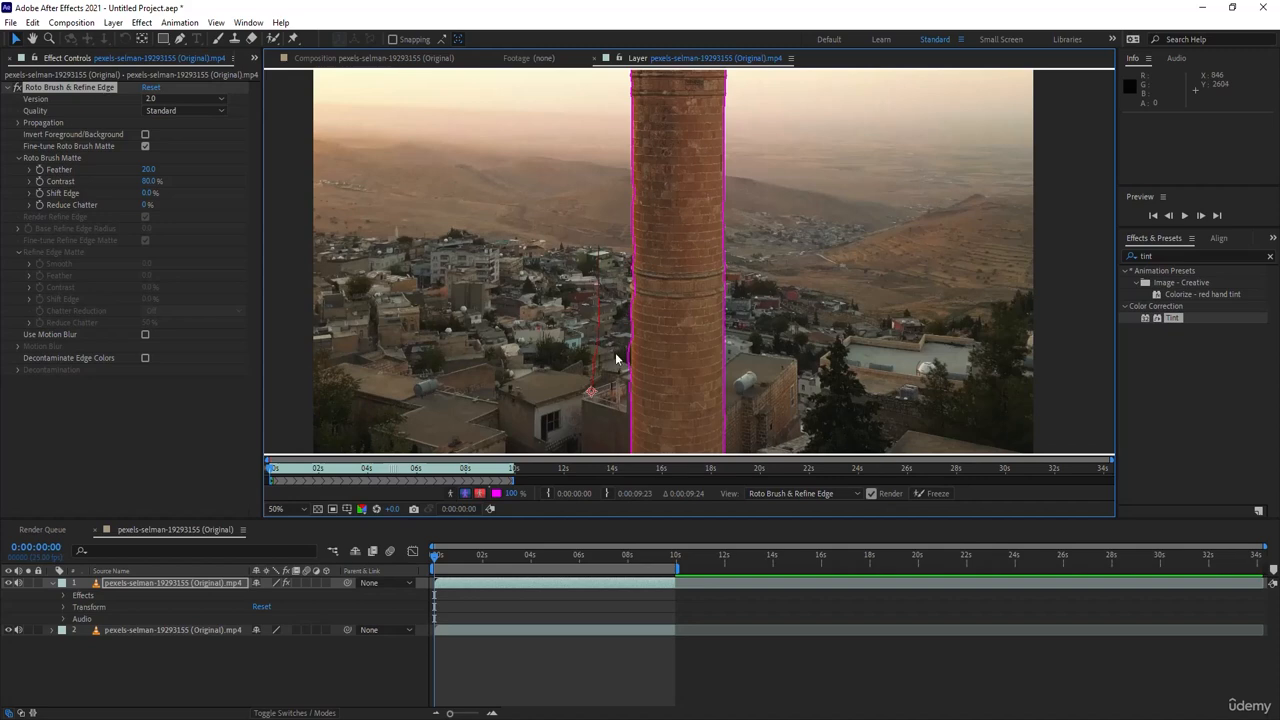
scroll(623, 300, down, 1)
scroll(634, 286, up, 1)
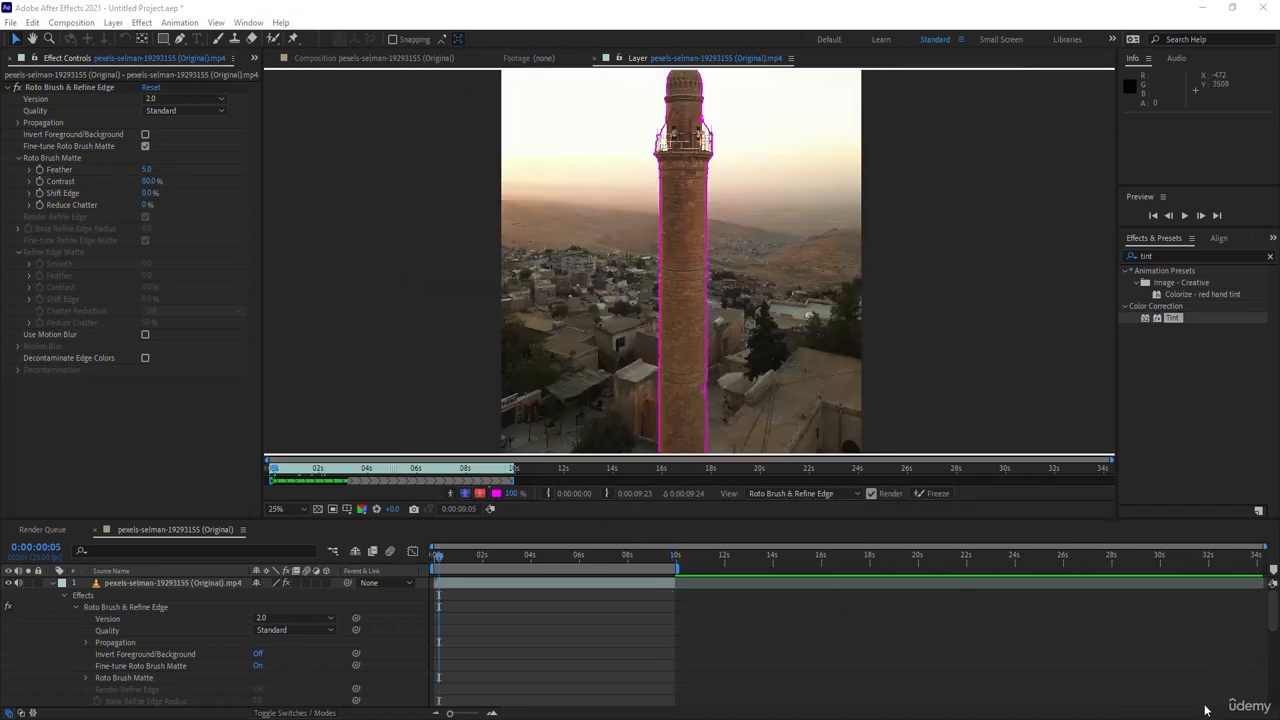
mouse_move(274, 471)
mouse_down()
mouse_move(360, 483)
mouse_move(322, 482)
mouse_up()
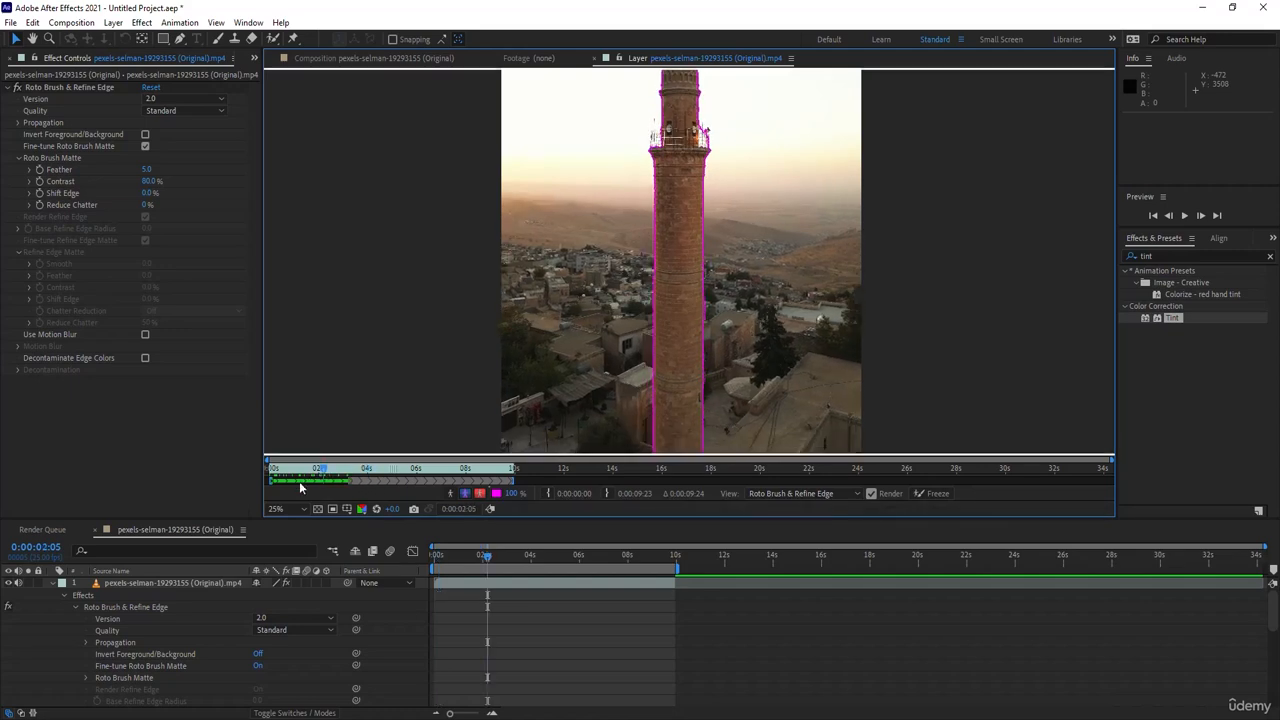
- Return to the Composition view and add a new text layer reading ABC
click(332, 58)
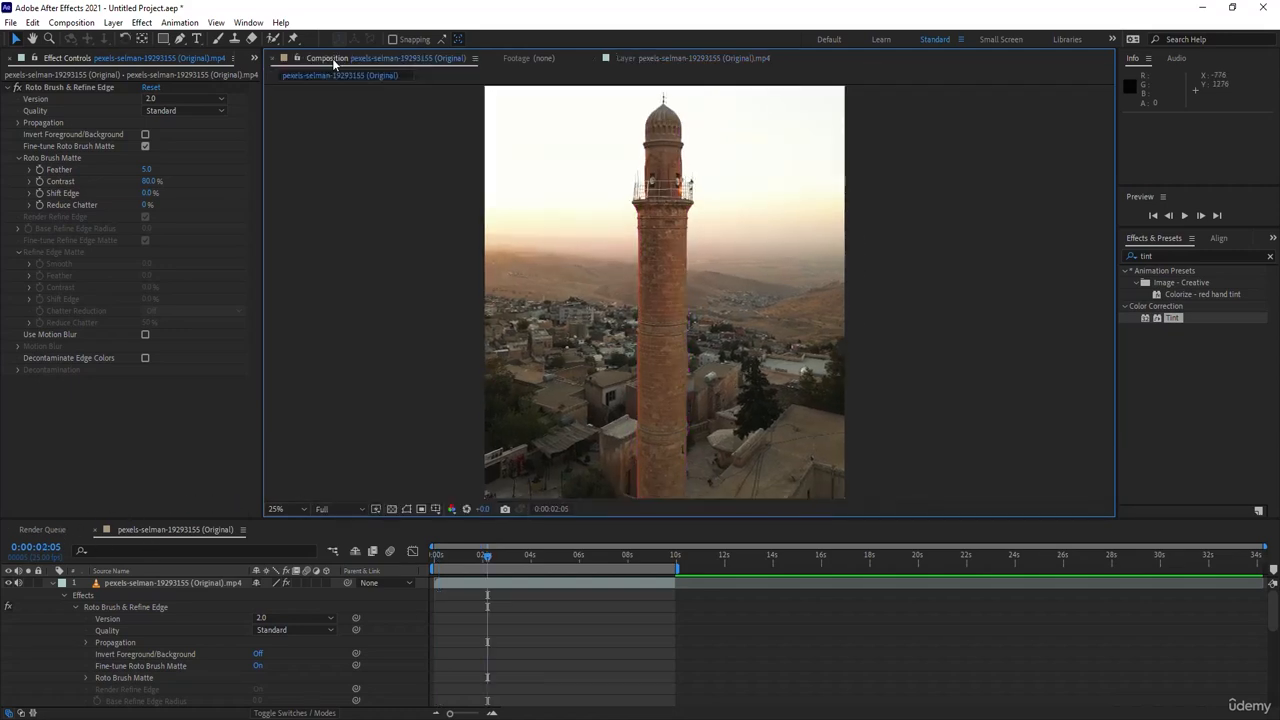
click(54, 583)
right_click(108, 638)
mouse_move(150, 488)
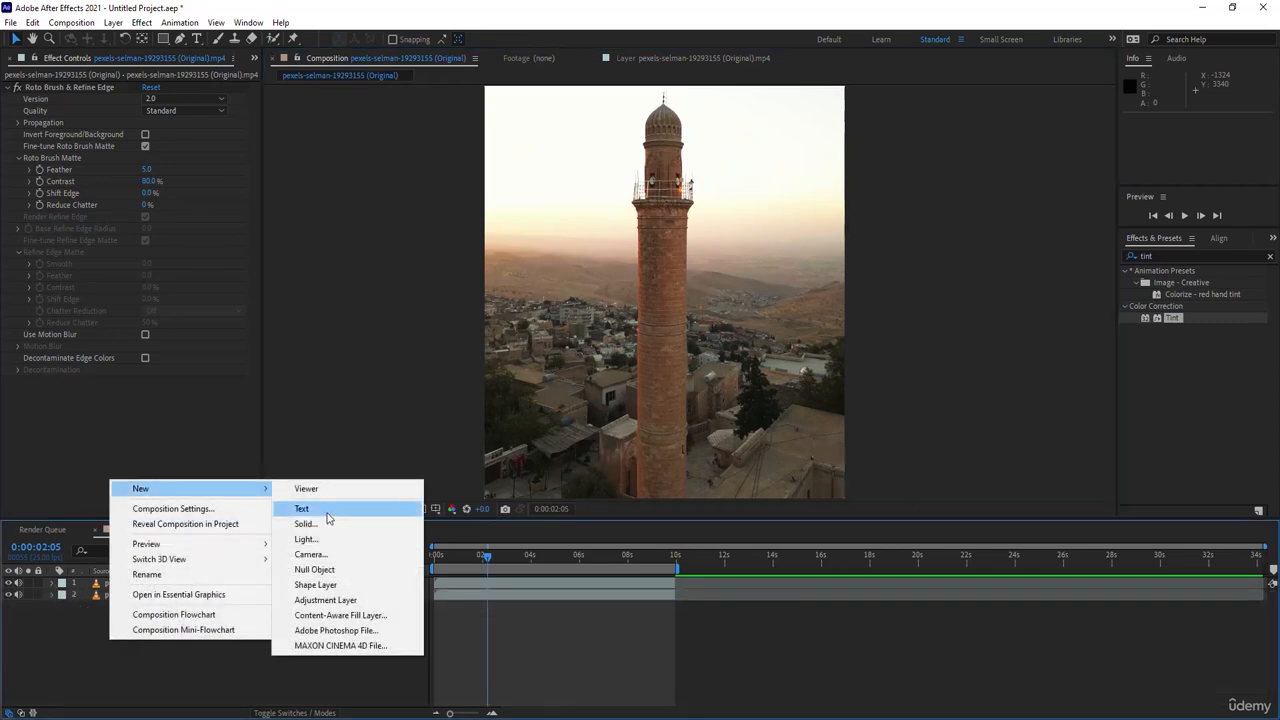
click(302, 508)
text(ABV)
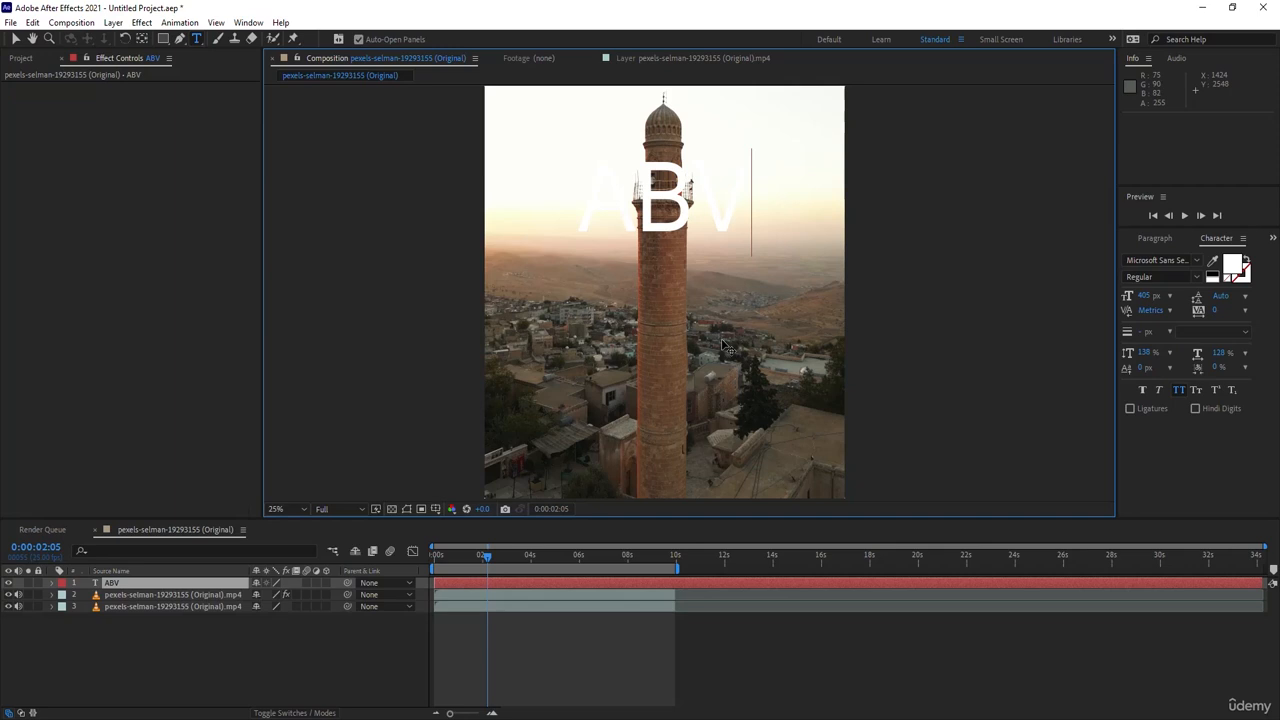
key(BackSpace)
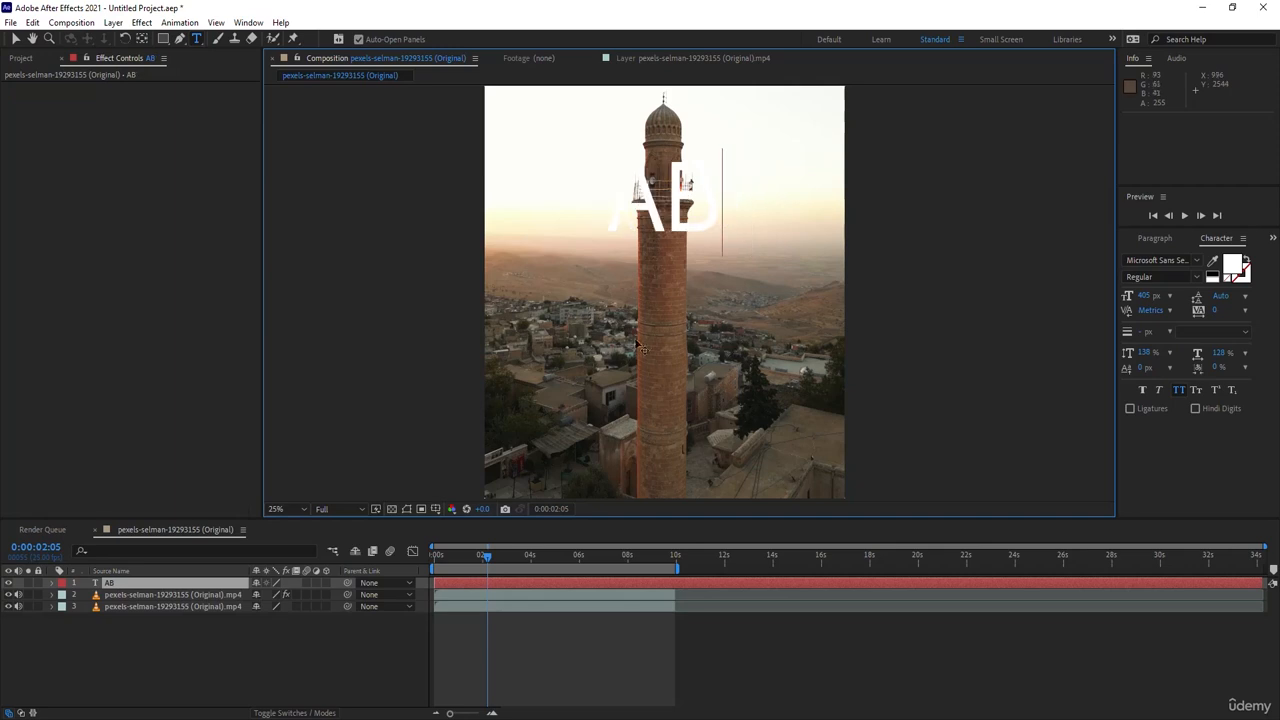
text(C)
- Place the ABC text layer between the two video layers so the tower covers it
click(17, 38)
drag(129, 583, 143, 606)
key(Caps_Lock)
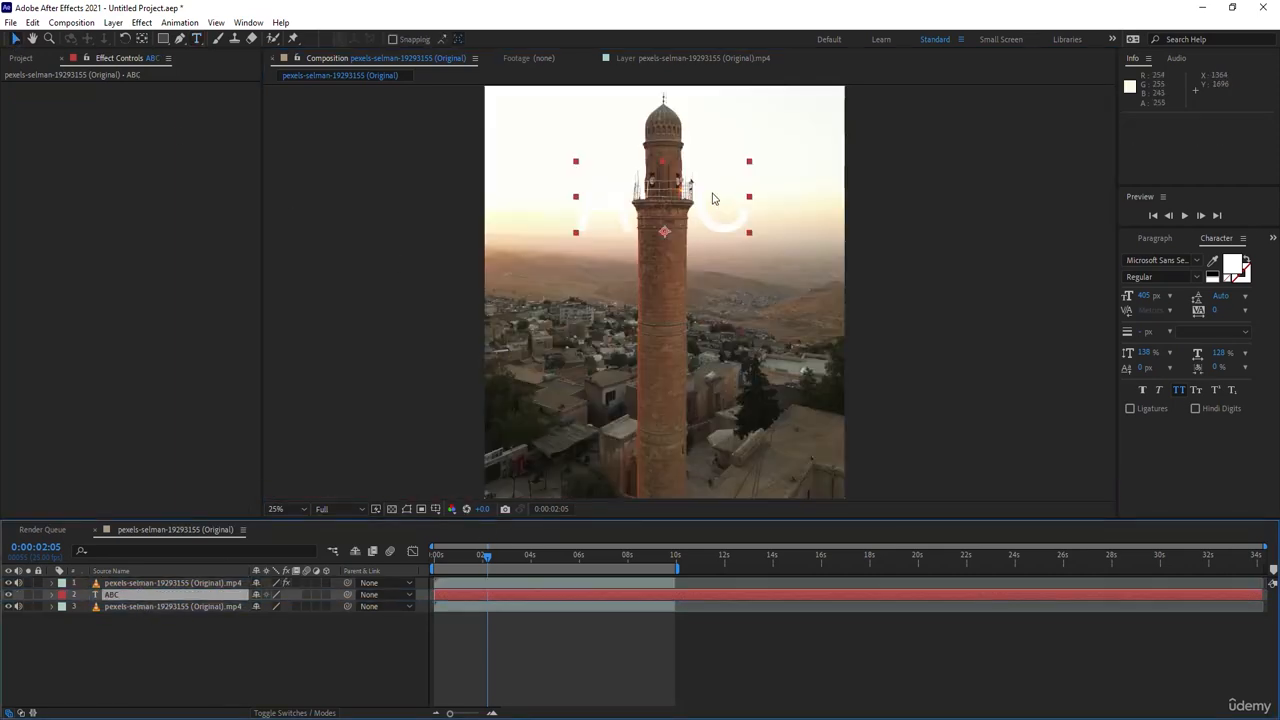
- Scale the ABC text to about 196% and position it at 1080, 2736 behind the tower's shaft
drag(708, 237, 708, 350)
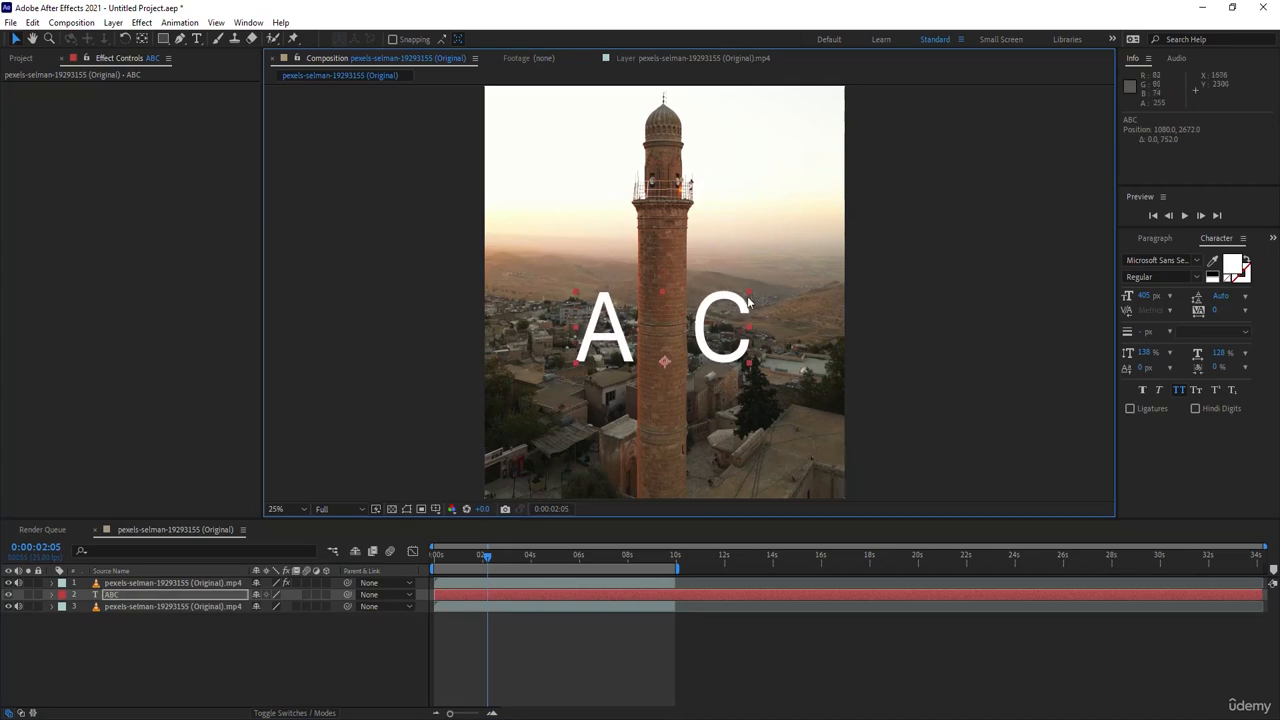
drag(749, 293, 874, 221)
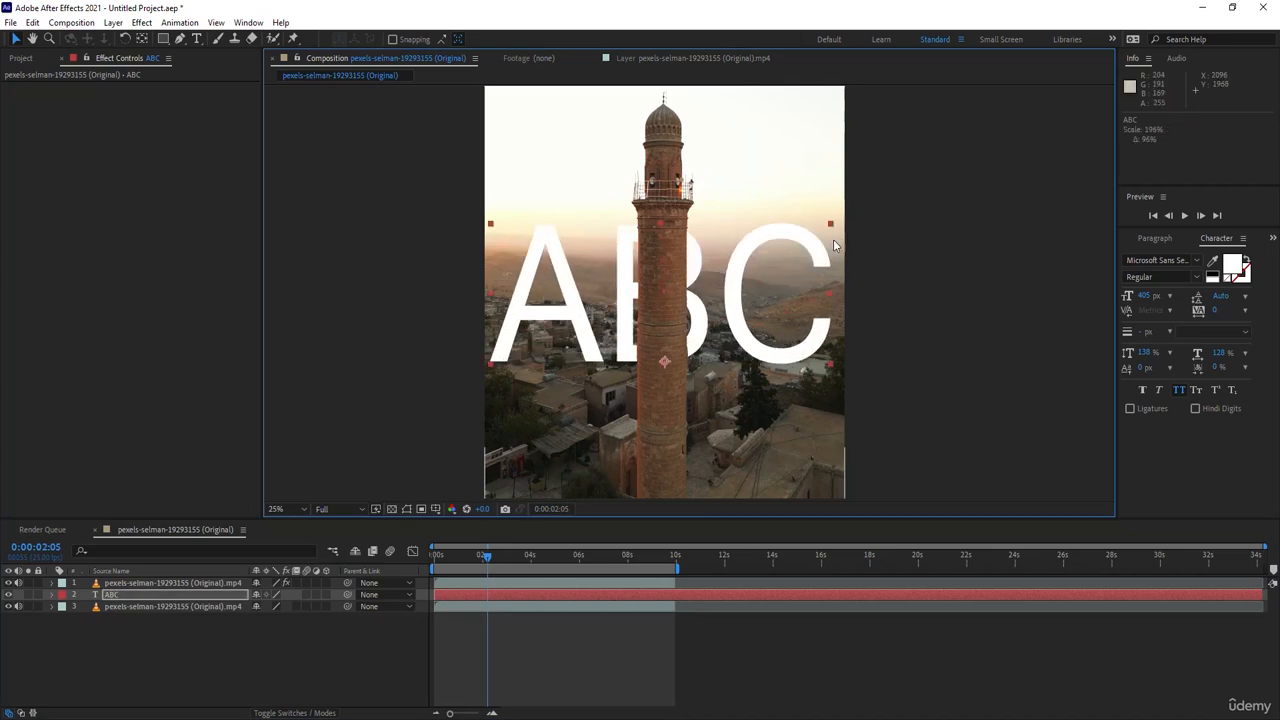
drag(750, 251, 748, 264)
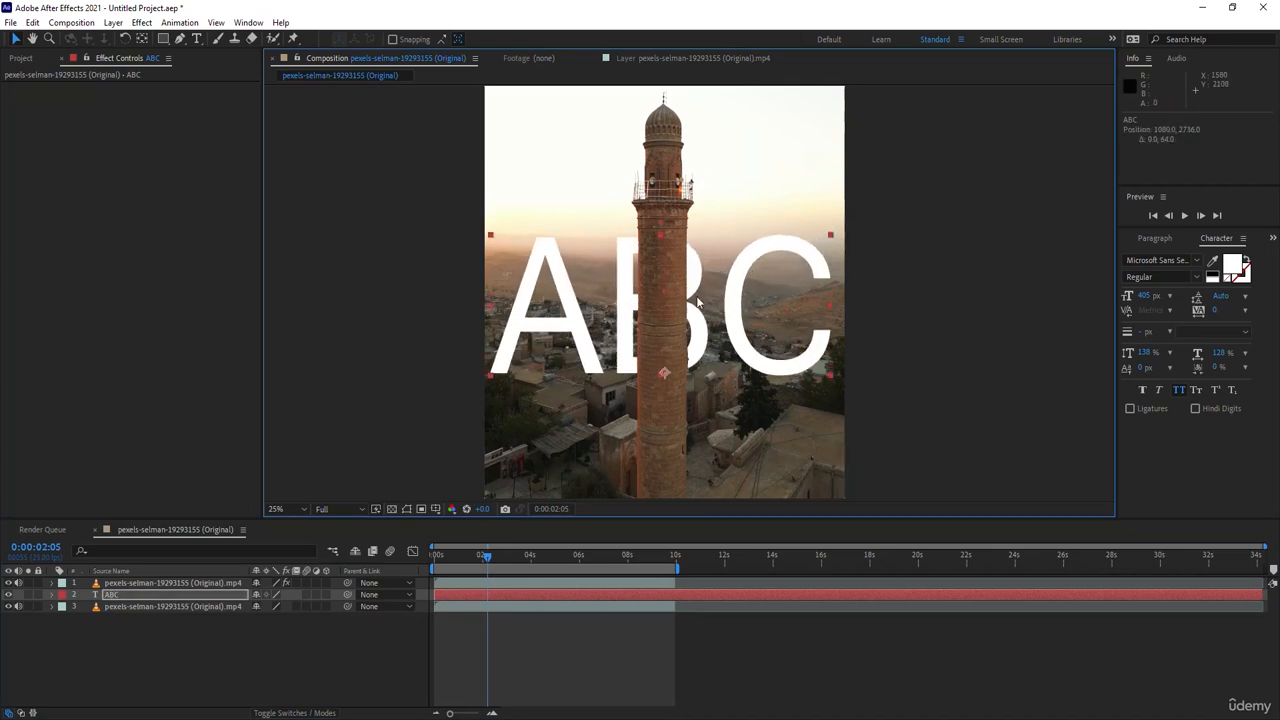
click(995, 248)
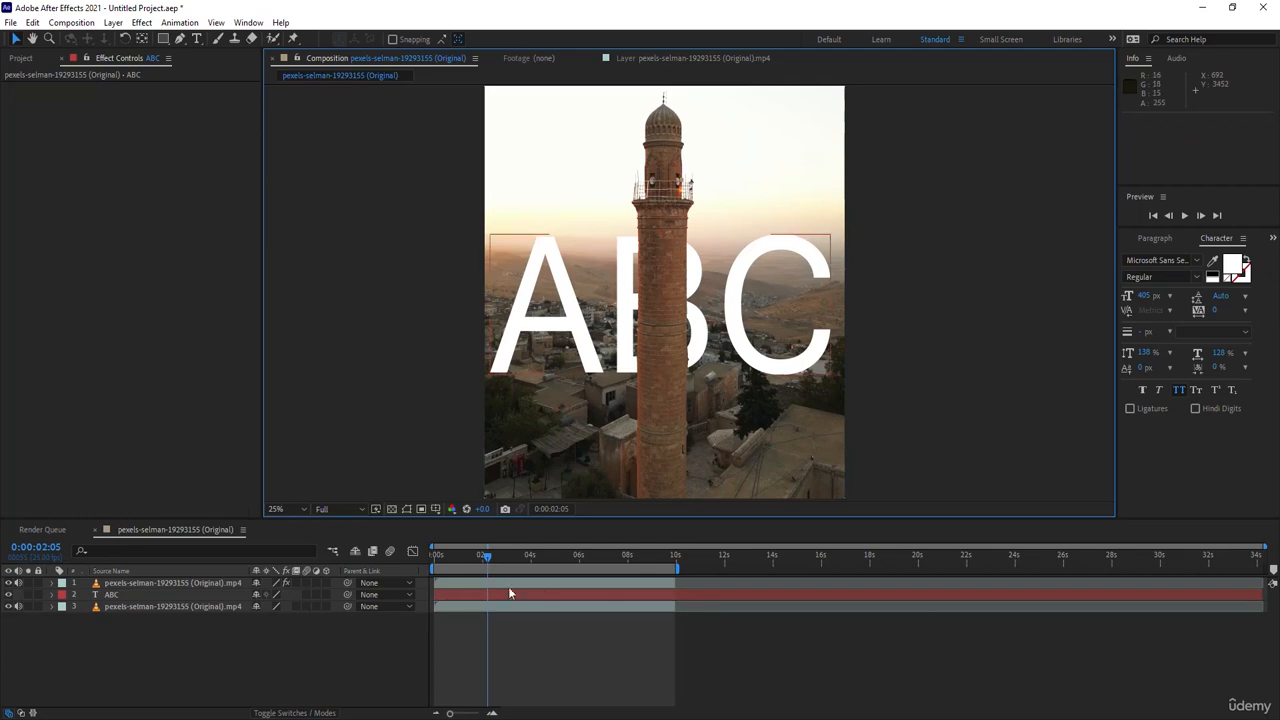
- Scrub to about 3 seconds and set the top video layer's Roto Brush Matte Feather to 20
mouse_move(470, 557)
mouse_down()
mouse_move(433, 562)
mouse_move(514, 566)
mouse_move(505, 561)
mouse_up()
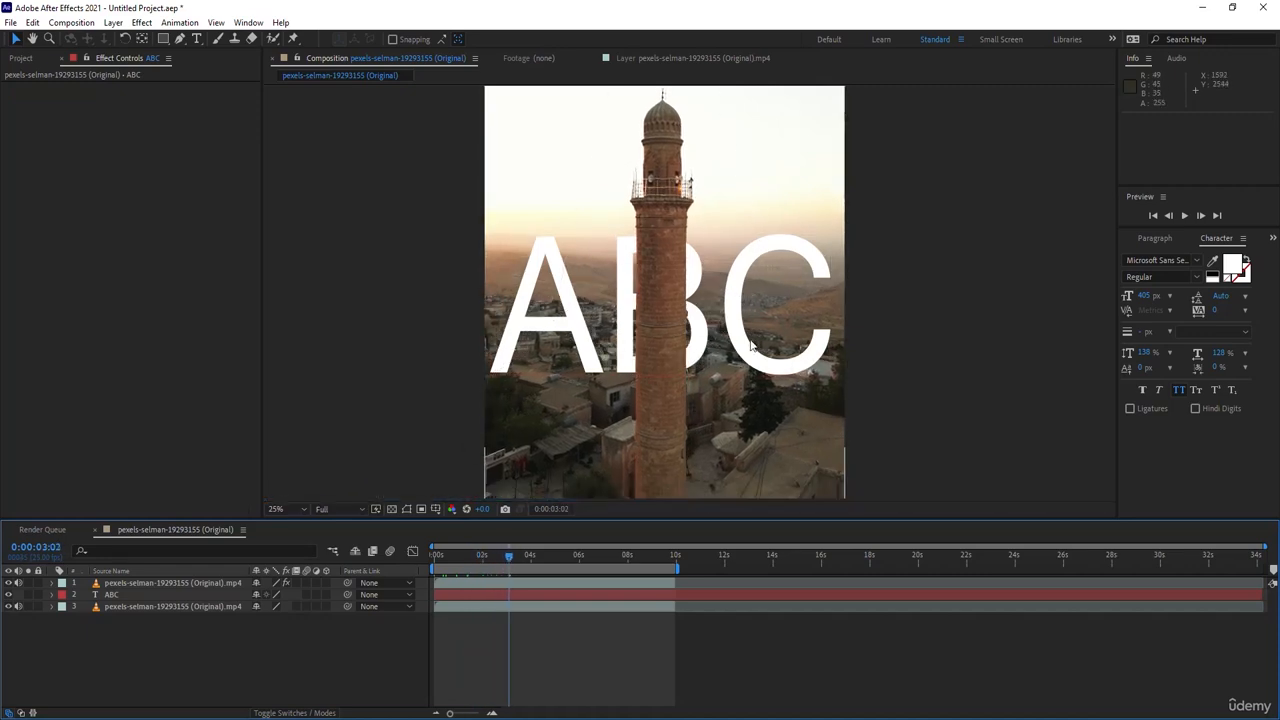
click(154, 584)
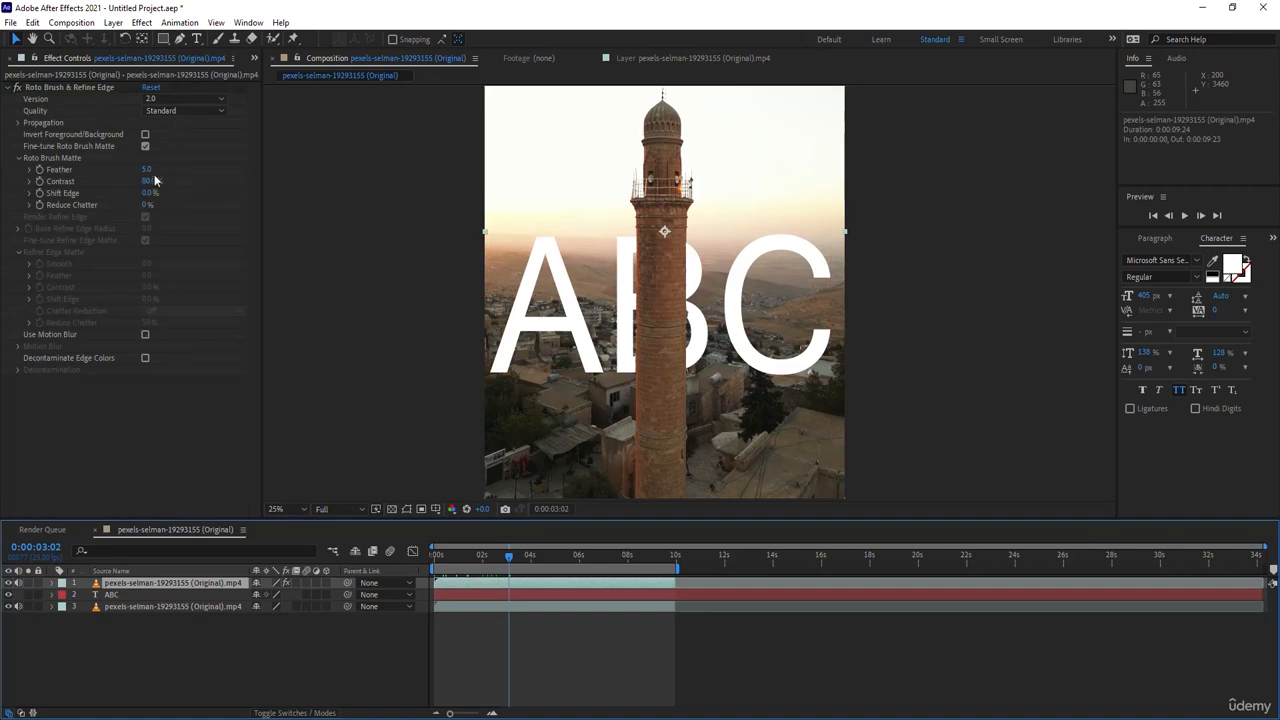
click(148, 169)
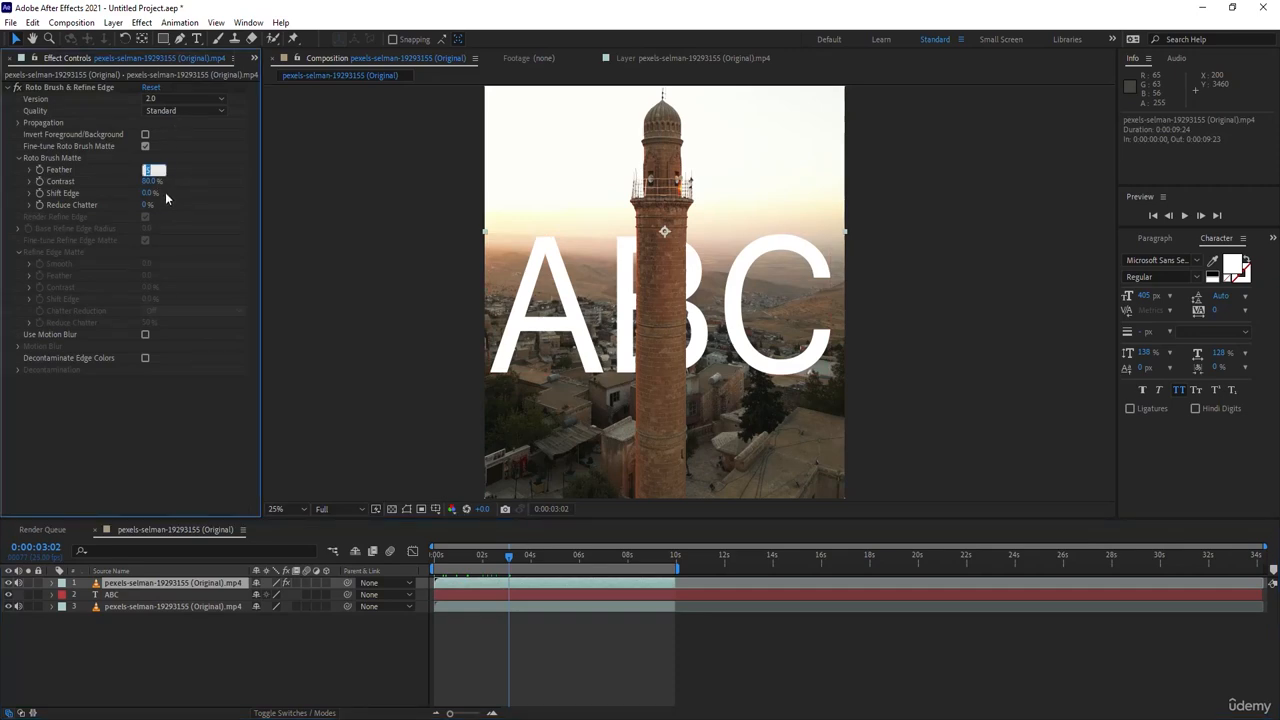
text(20)
key(Return)
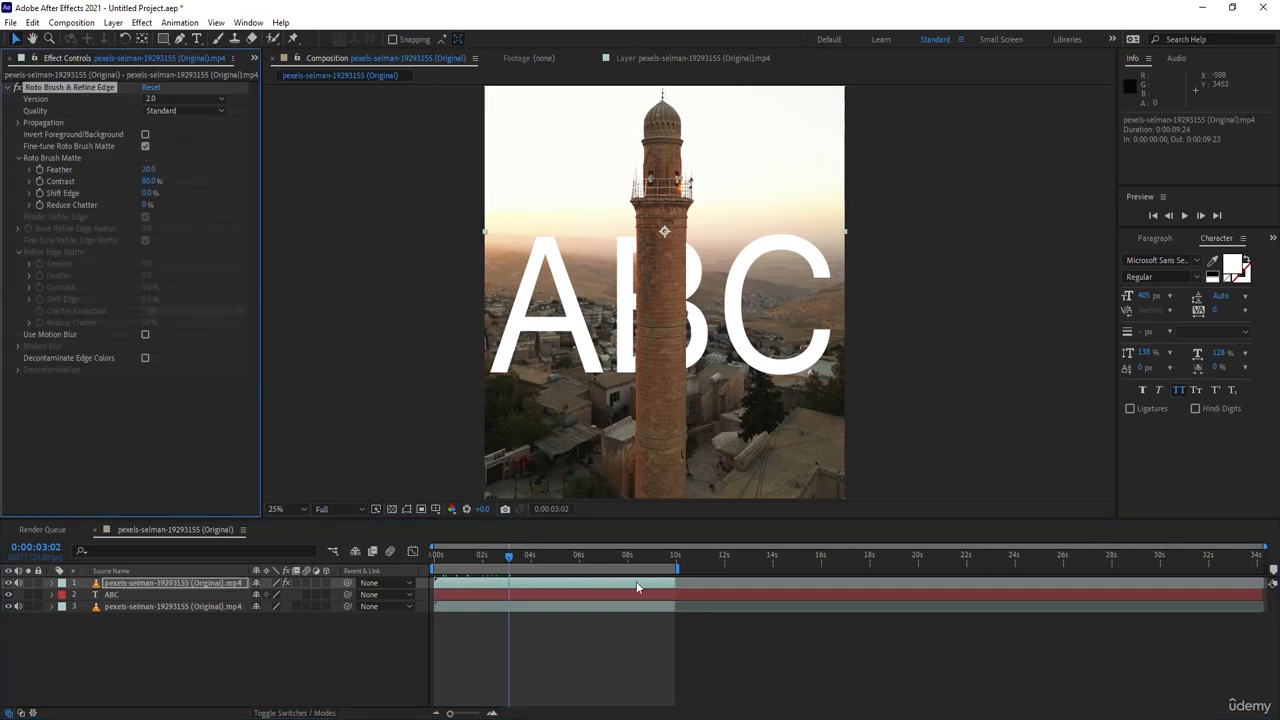
- Scrub the composition back to the first frame, checking the tower's edges against the ABC text
drag(511, 561, 512, 563)
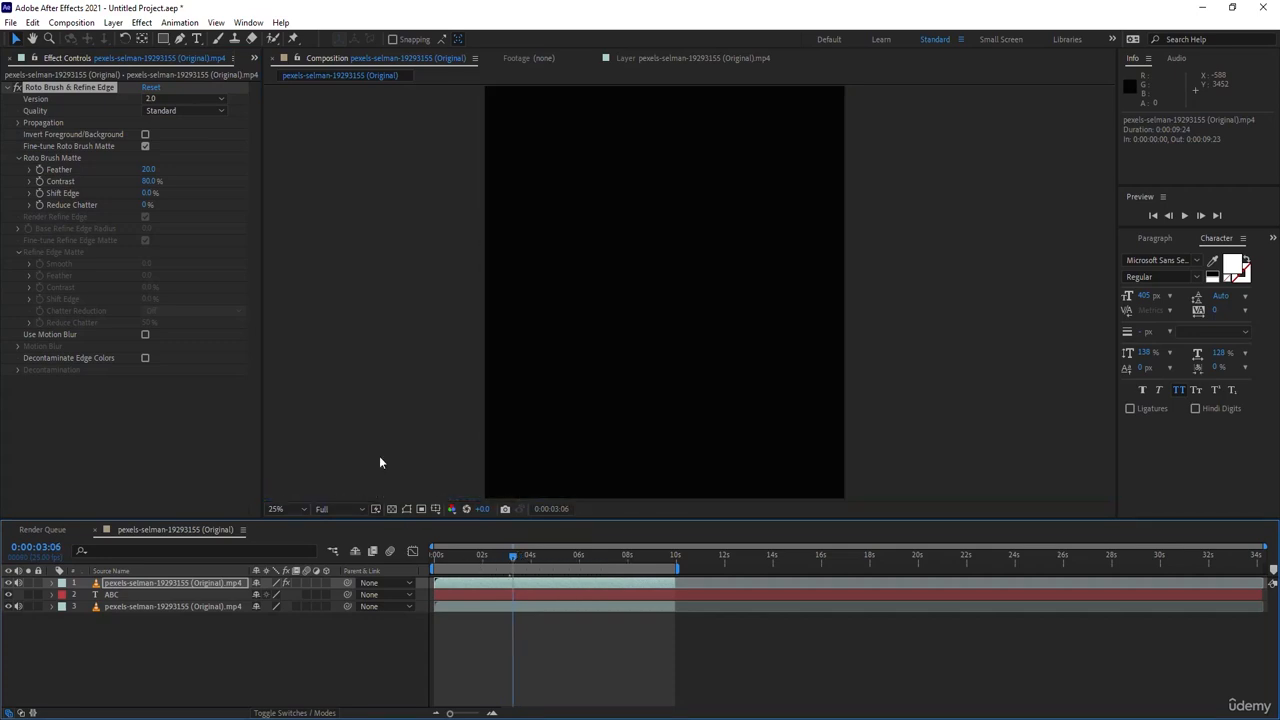
click(475, 562)
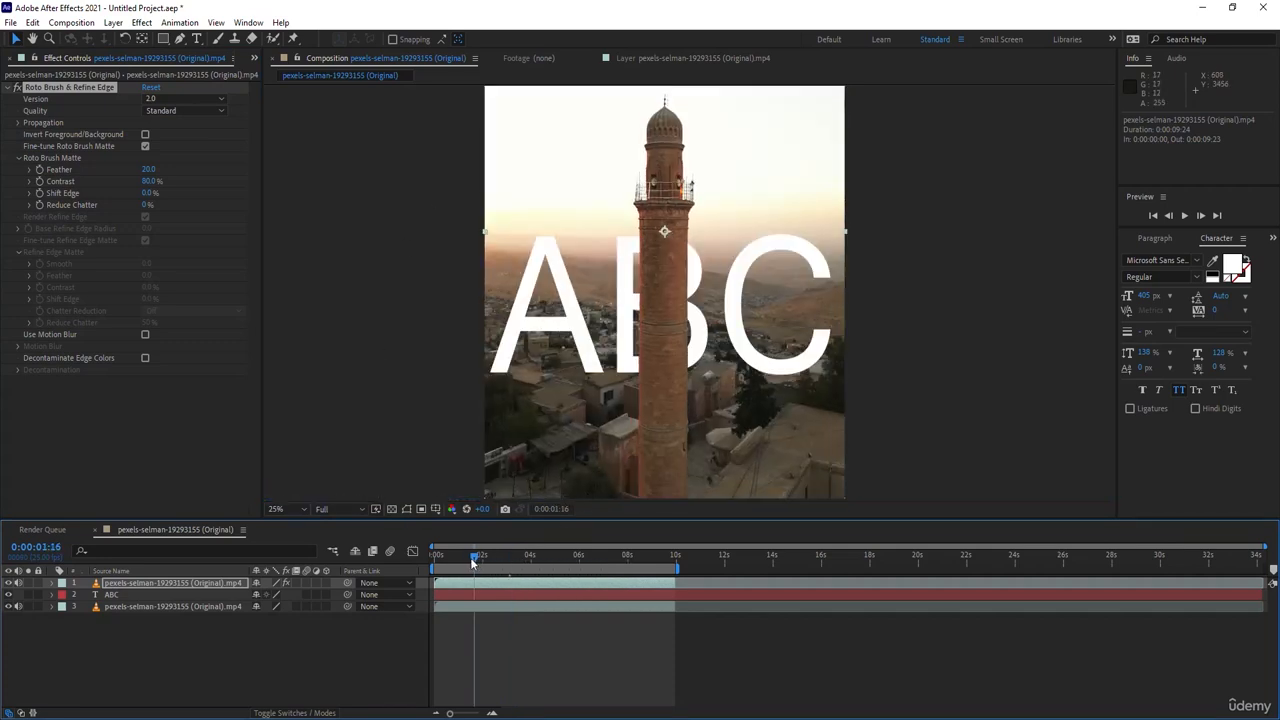
drag(475, 562, 402, 554)
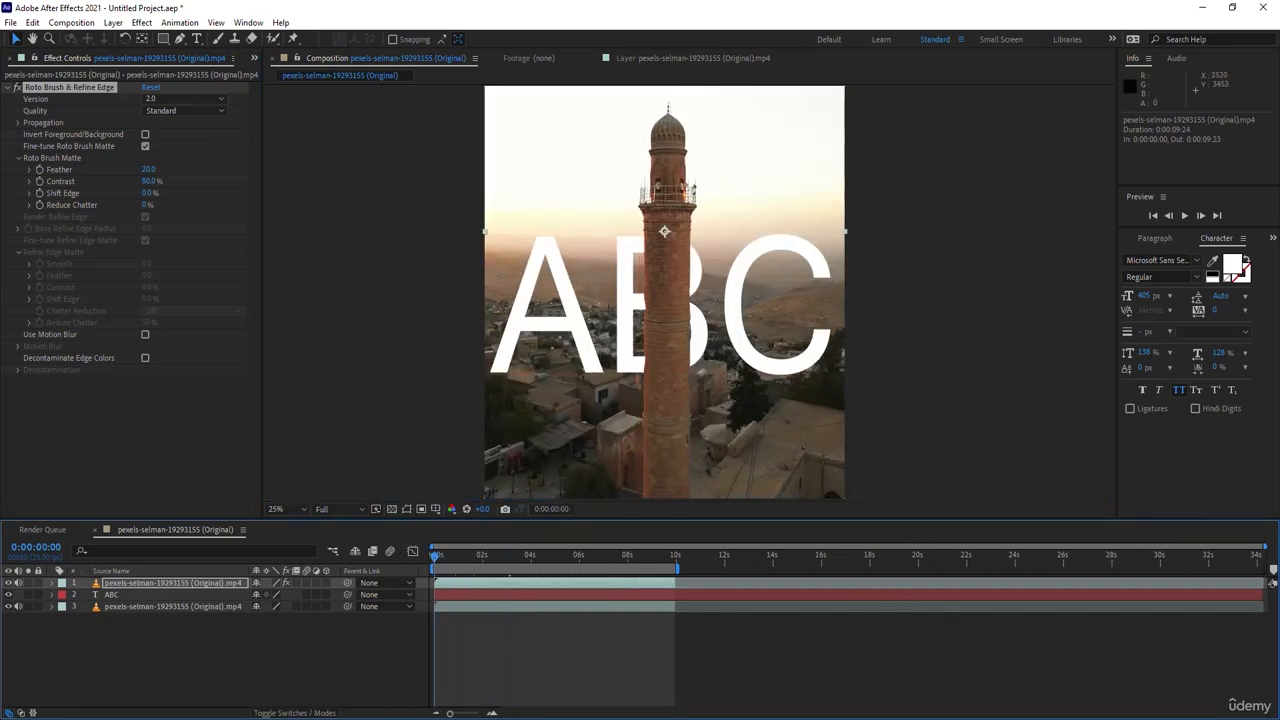